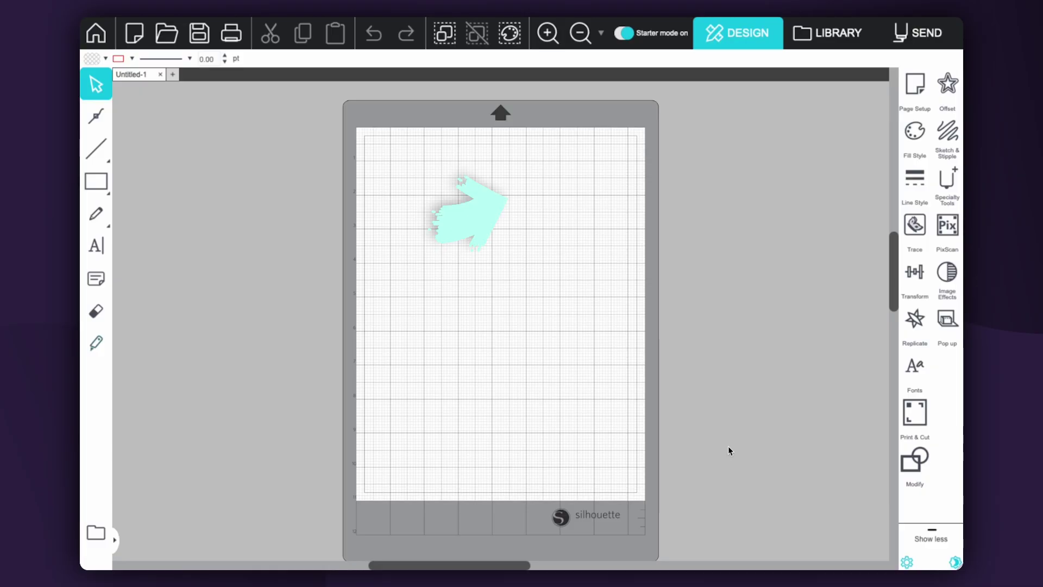
# Step: Turn Starter mode off and back on to compare the two interface layouts
pyautogui.click(629, 35)
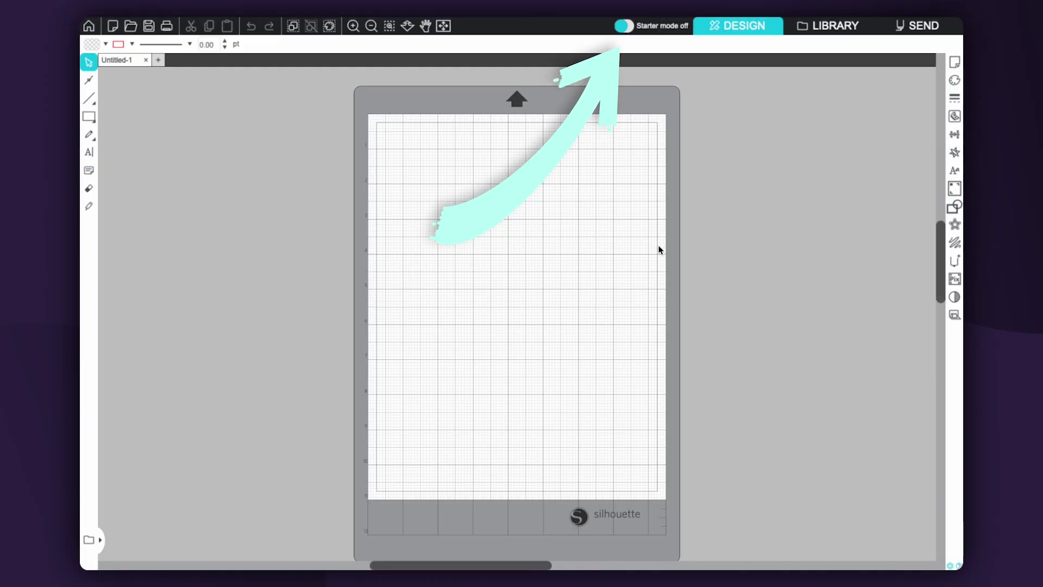
pyautogui.click(624, 28)
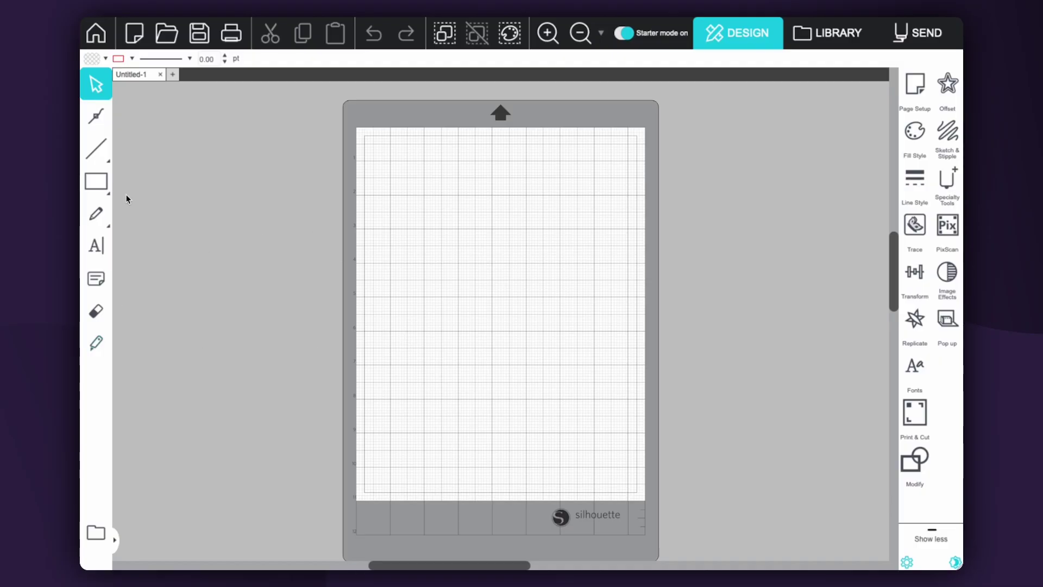
# Step: Draw two overlapping circles in the page's upper half, the lower one about 2.83 in wide by 2.76 in high
pyautogui.moveTo(103, 184)
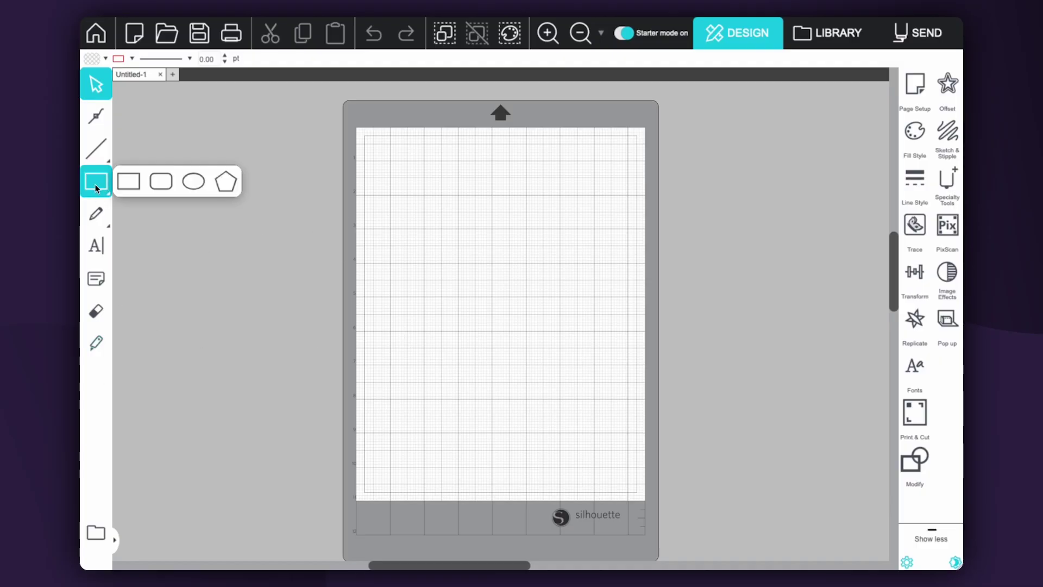
pyautogui.moveTo(98, 145)
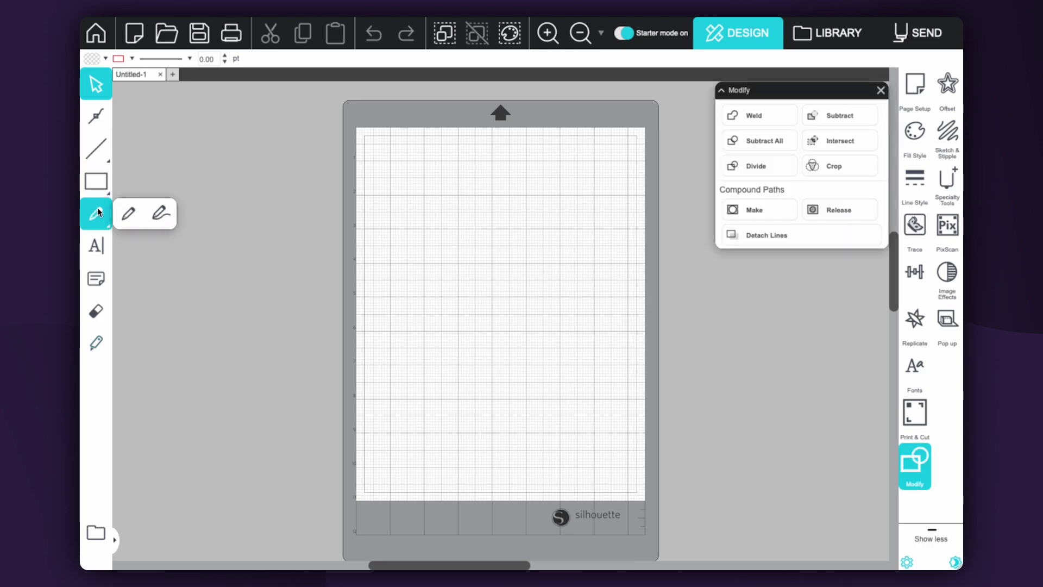
pyautogui.moveTo(96, 181)
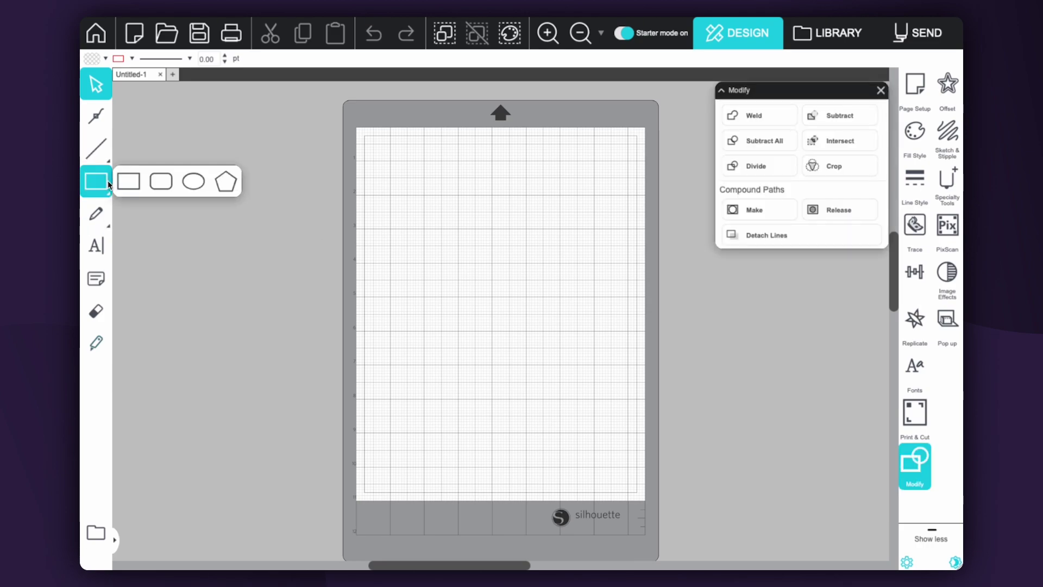
pyautogui.click(192, 182)
pyautogui.moveTo(426, 184); pyautogui.dragTo(506, 262)
pyautogui.moveTo(574, 318); pyautogui.dragTo(470, 215)
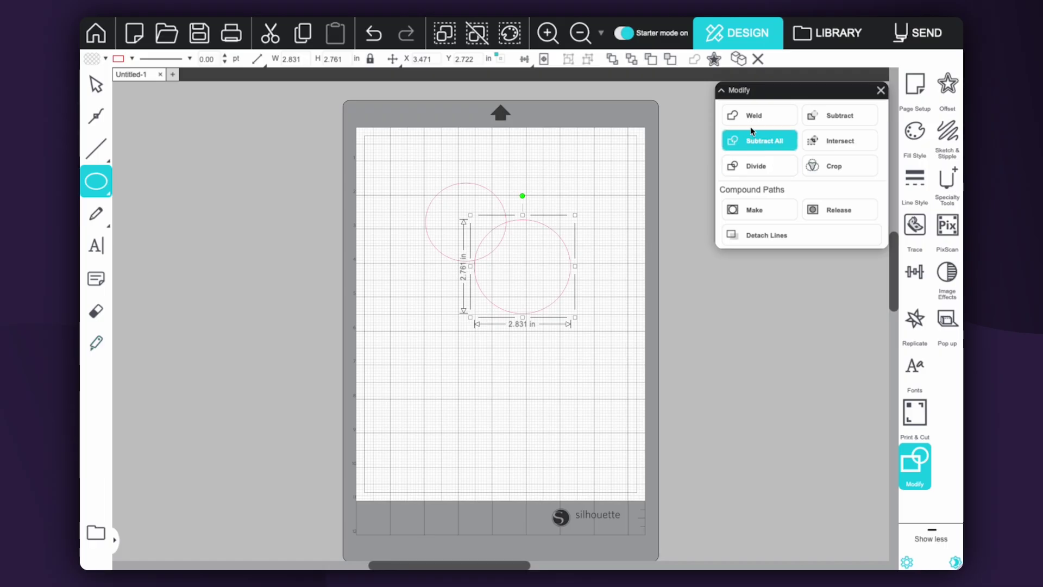
# Step: Weld the two overlapping circles into a single shape and delete it
pyautogui.click(96, 84)
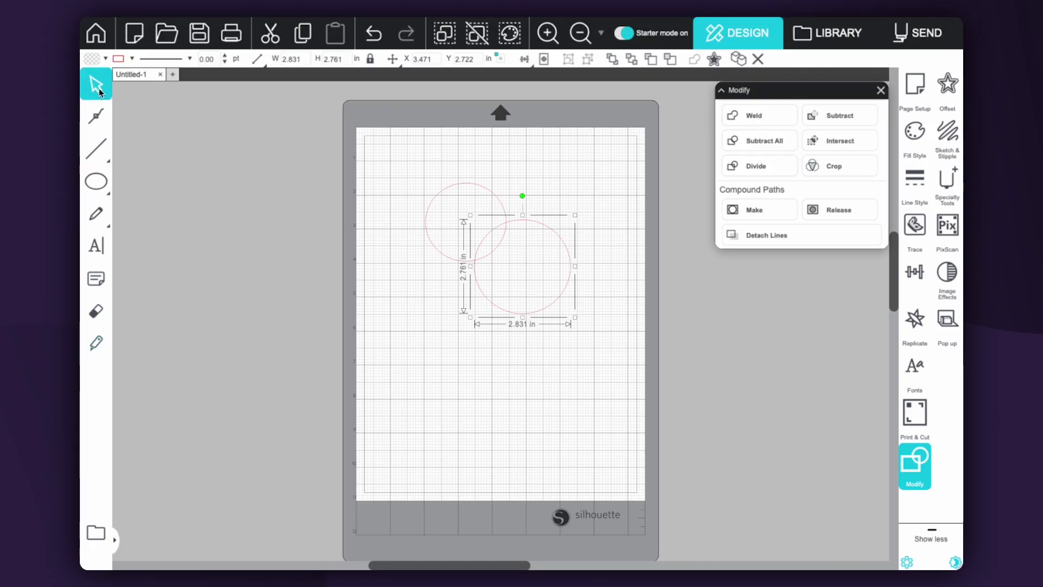
pyautogui.moveTo(575, 351); pyautogui.dragTo(367, 118)
pyautogui.click(750, 116)
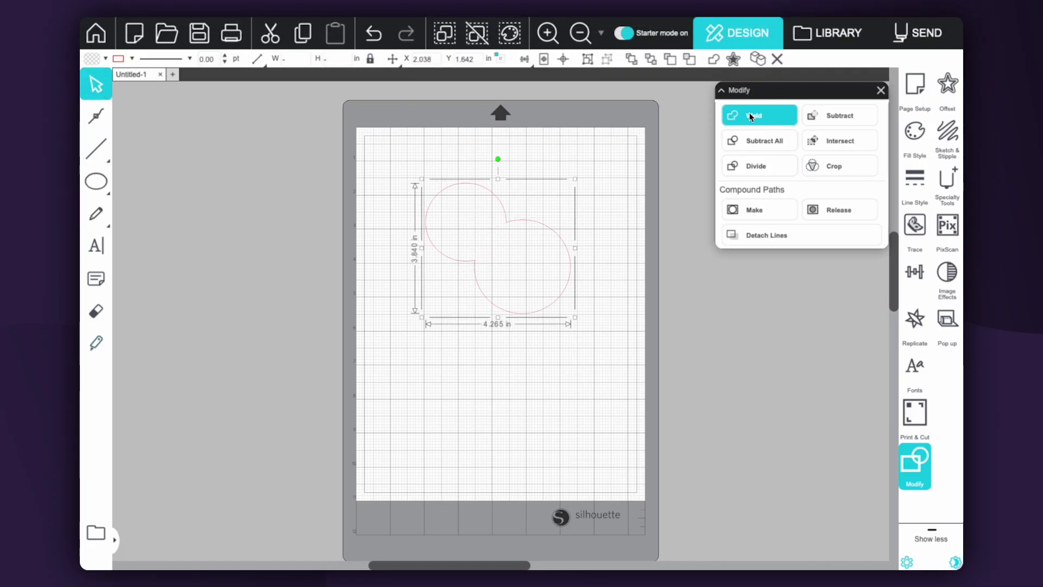
pyautogui.press('Delete')
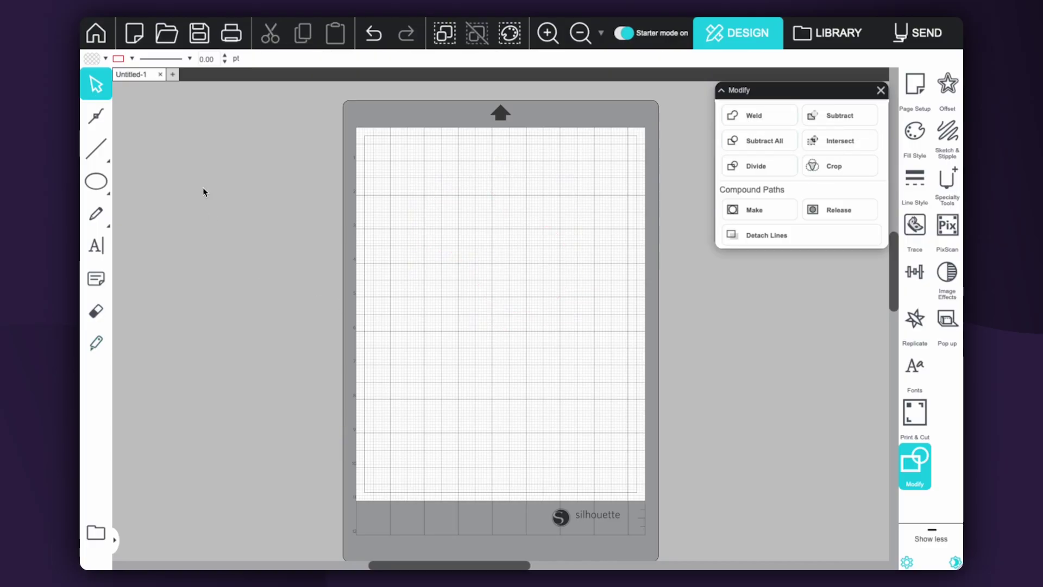
# Step: Draw two separate circles diagonally apart, the lower one about 2.25 in wide by 2.30 in high
pyautogui.click(102, 187)
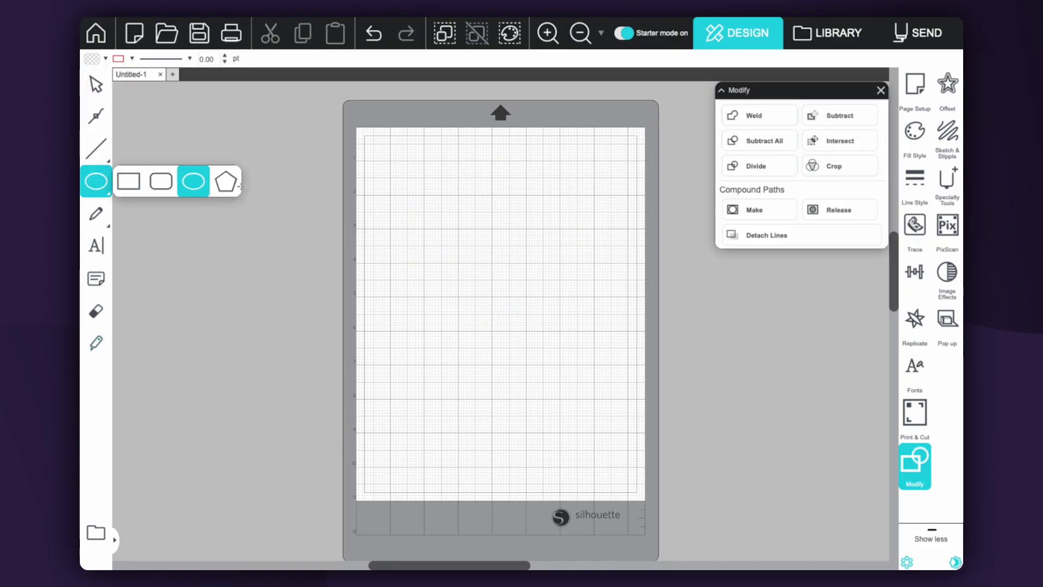
pyautogui.click(193, 180)
pyautogui.moveTo(404, 185); pyautogui.dragTo(551, 349)
# Step: Align both circles on their horizontal centers and center the pair on the page
pyautogui.click(94, 94)
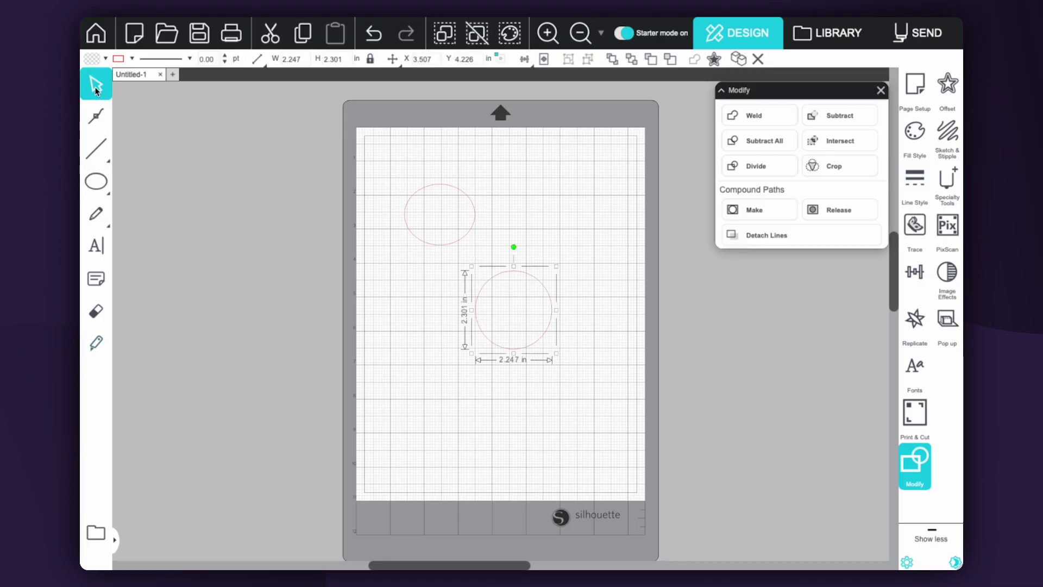
pyautogui.moveTo(552, 372); pyautogui.dragTo(362, 90)
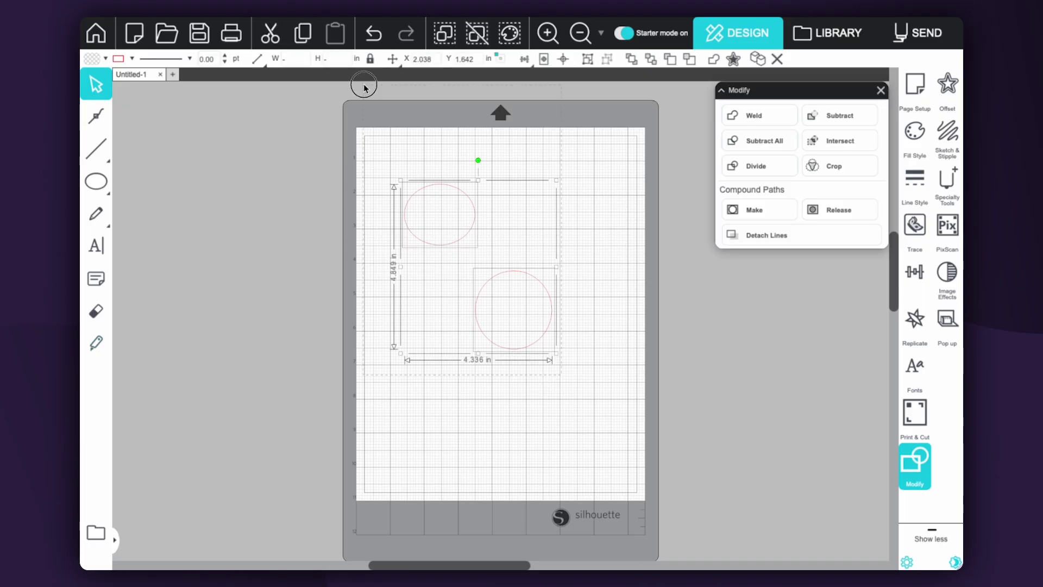
pyautogui.click(917, 272)
pyautogui.click(837, 165)
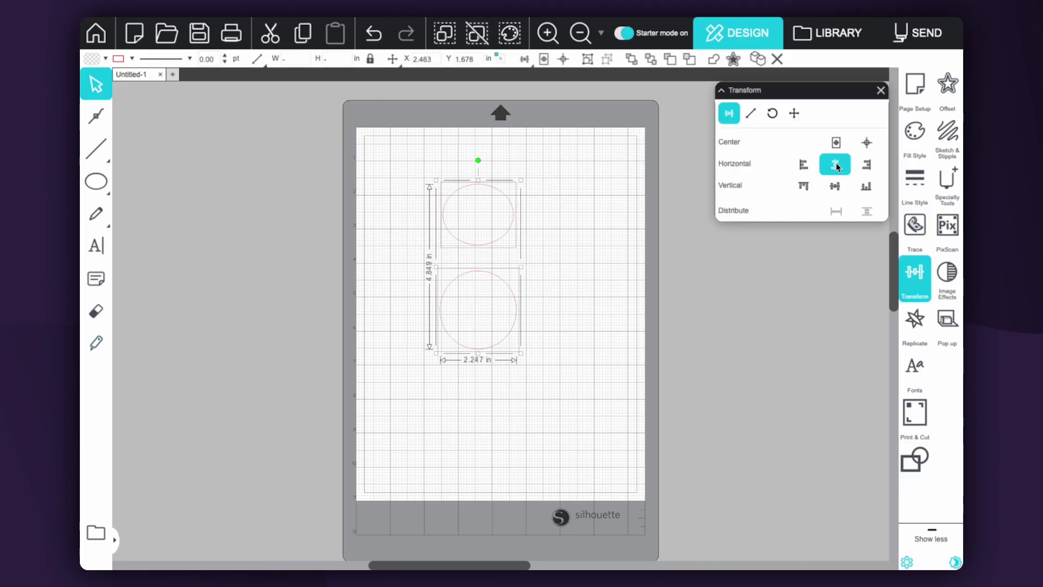
pyautogui.click(831, 146)
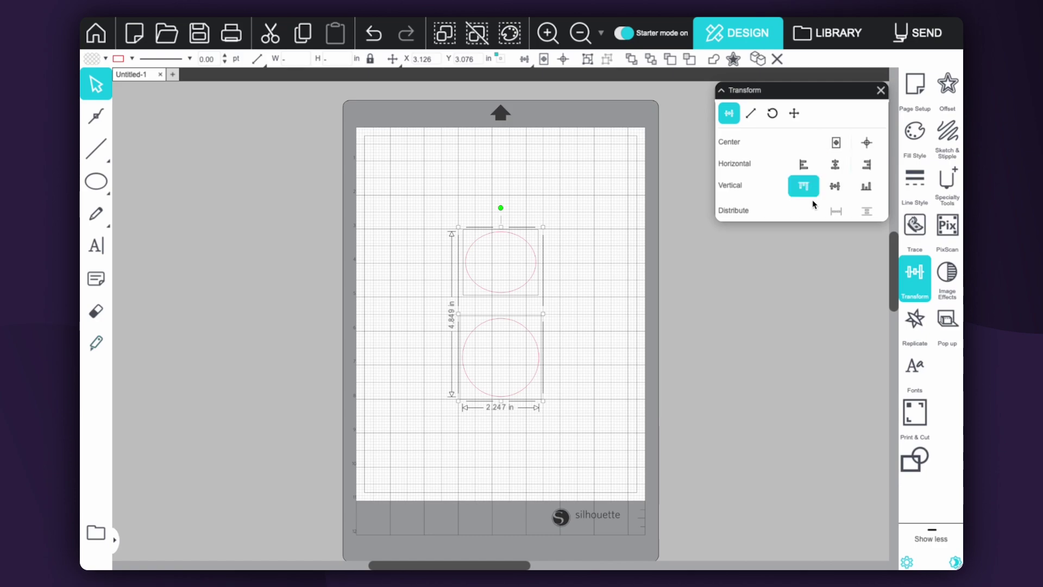
# Step: Scale both circles to 50% and rotate them by 90° and by -45°
pyautogui.click(748, 113)
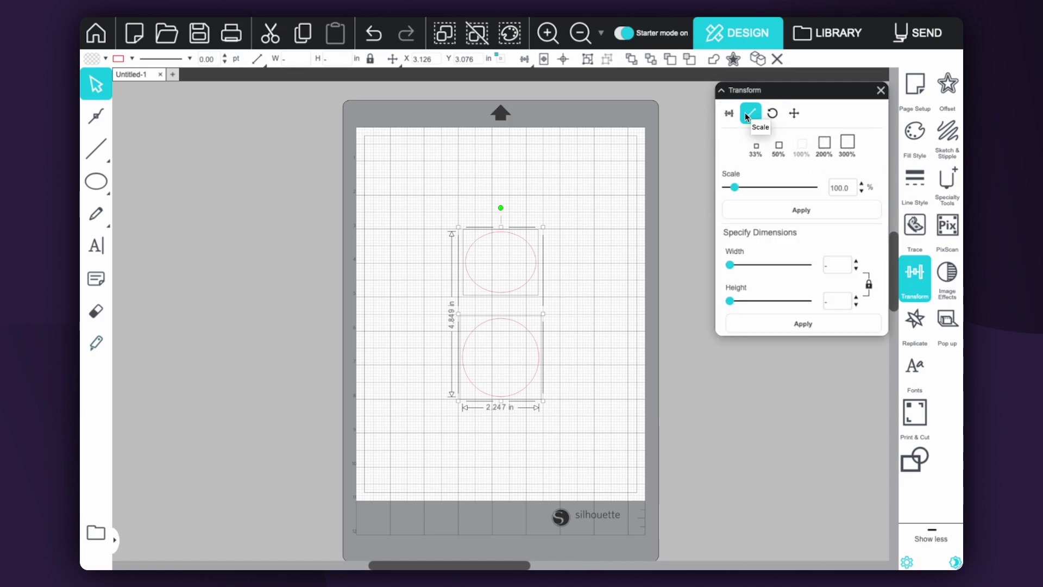
pyautogui.moveTo(737, 187)
pyautogui.mouseDown()
pyautogui.moveTo(758, 186)
pyautogui.moveTo(749, 187)
pyautogui.mouseUp()
pyautogui.click(772, 113)
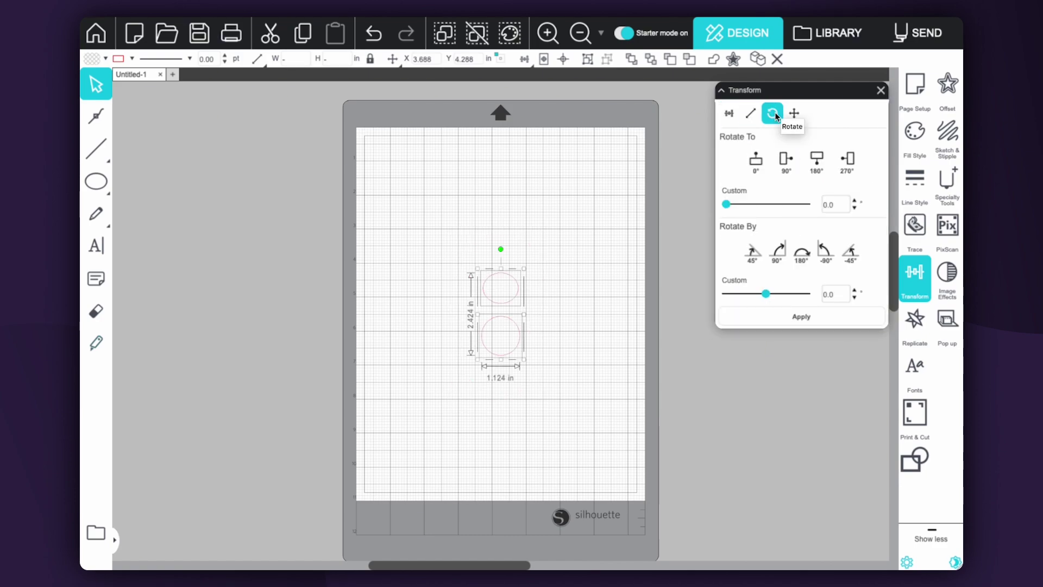
pyautogui.click(824, 251)
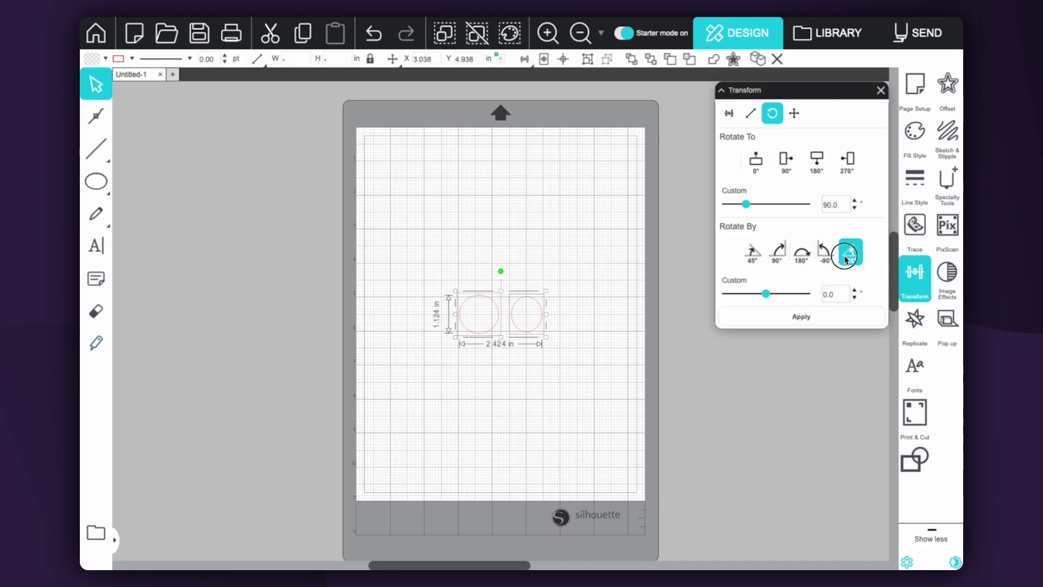
pyautogui.click(844, 254)
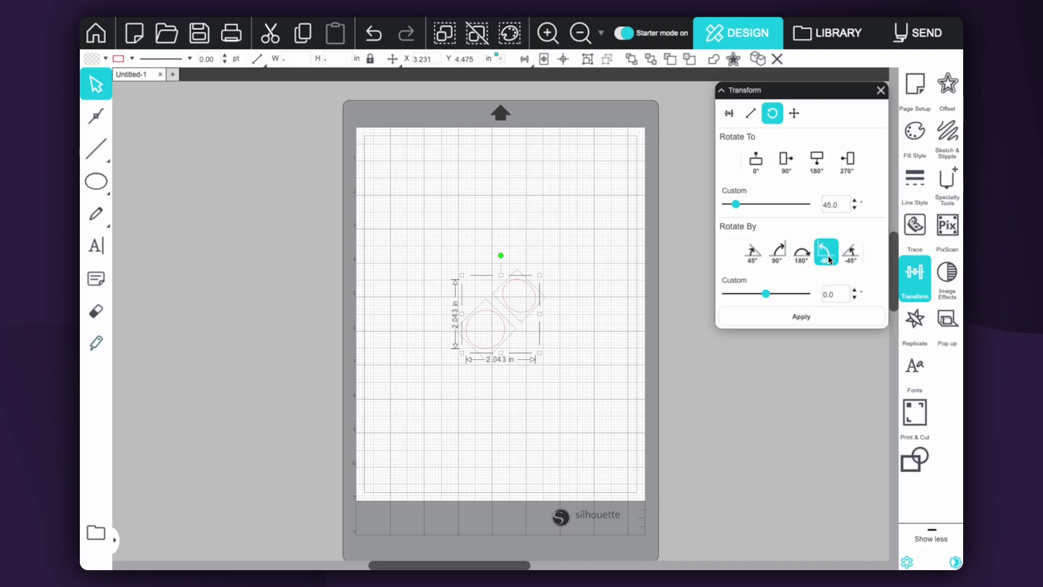
pyautogui.click(881, 91)
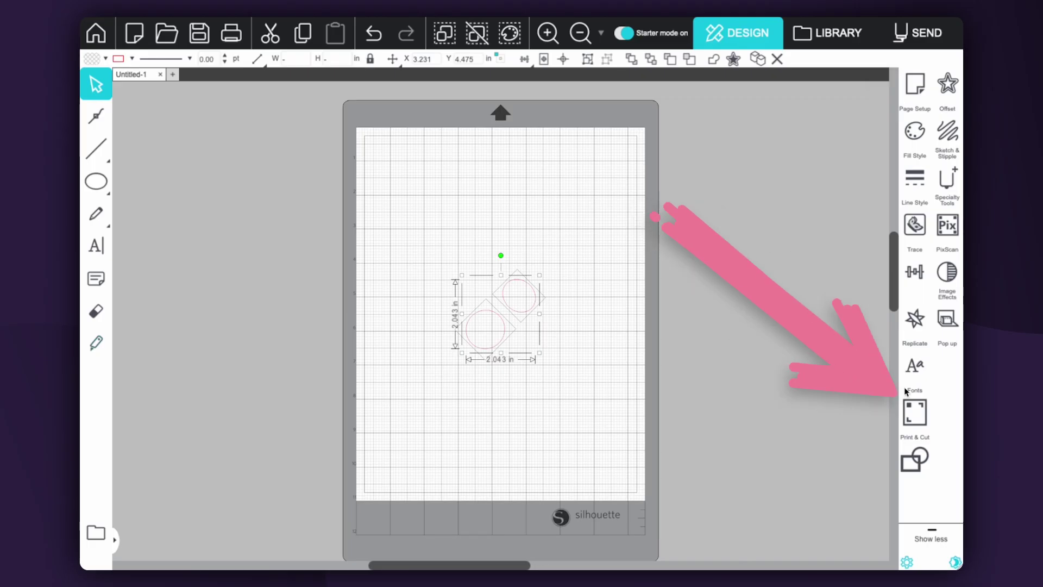
# Step: Enable the Print & Cut registration marks on the page
pyautogui.click(914, 418)
pyautogui.click(726, 140)
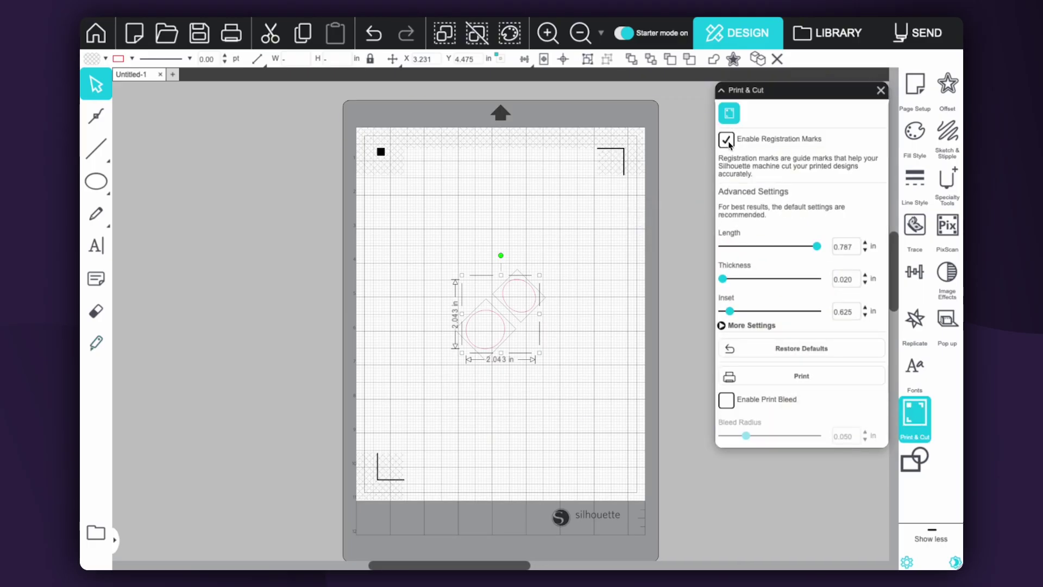
# Step: Fill both circles with the multicoloured dot pattern and try another fill pattern
pyautogui.click(913, 136)
pyautogui.click(772, 115)
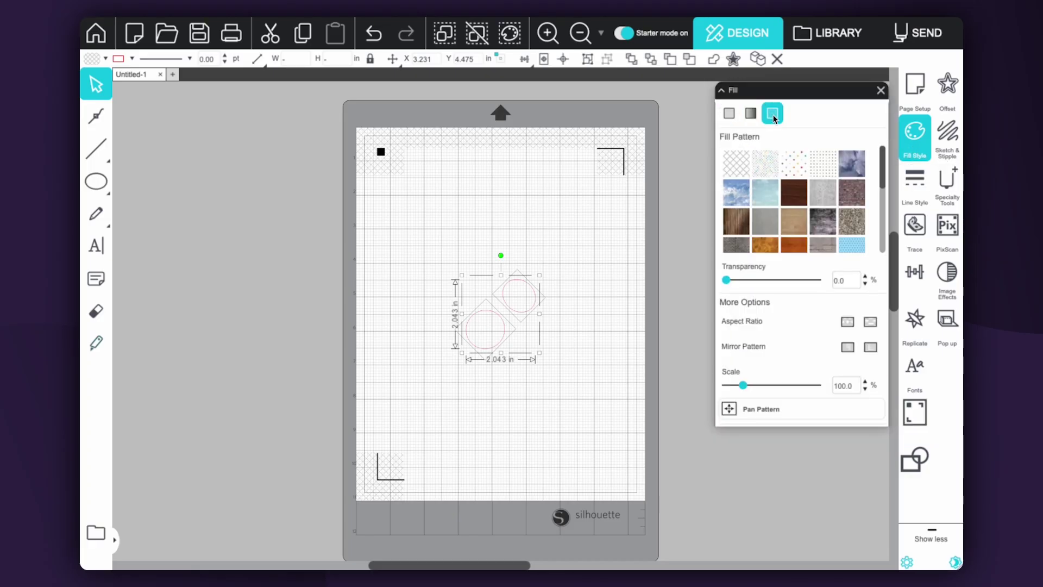
pyautogui.click(794, 164)
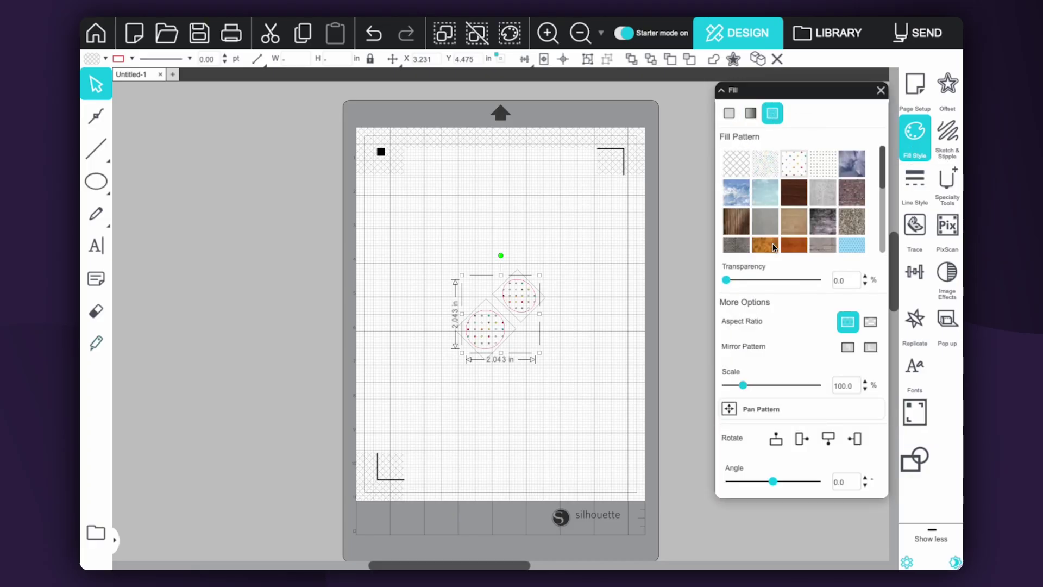
pyautogui.click(765, 221)
# Step: Try several gradient fills on the circles, including a shiny green and a soft grey one, and delete both circles
pyautogui.click(750, 113)
pyautogui.click(775, 187)
pyautogui.click(780, 235)
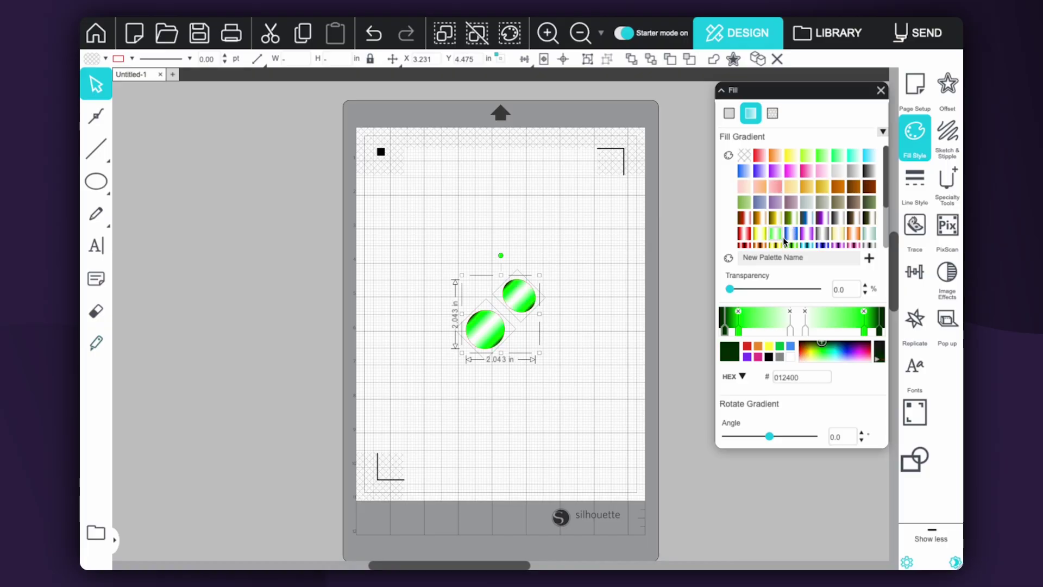
pyautogui.click(815, 233)
pyautogui.click(813, 207)
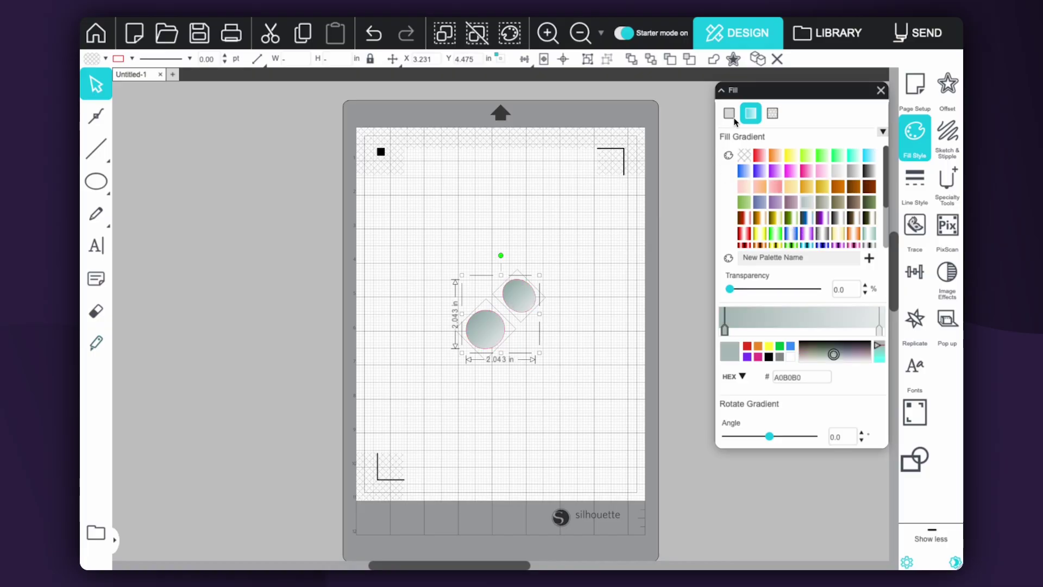
pyautogui.press('Delete')
# Step: Add the text "hello" in the page's upper half and set its font to MAGIC NIGHT
pyautogui.click(96, 245)
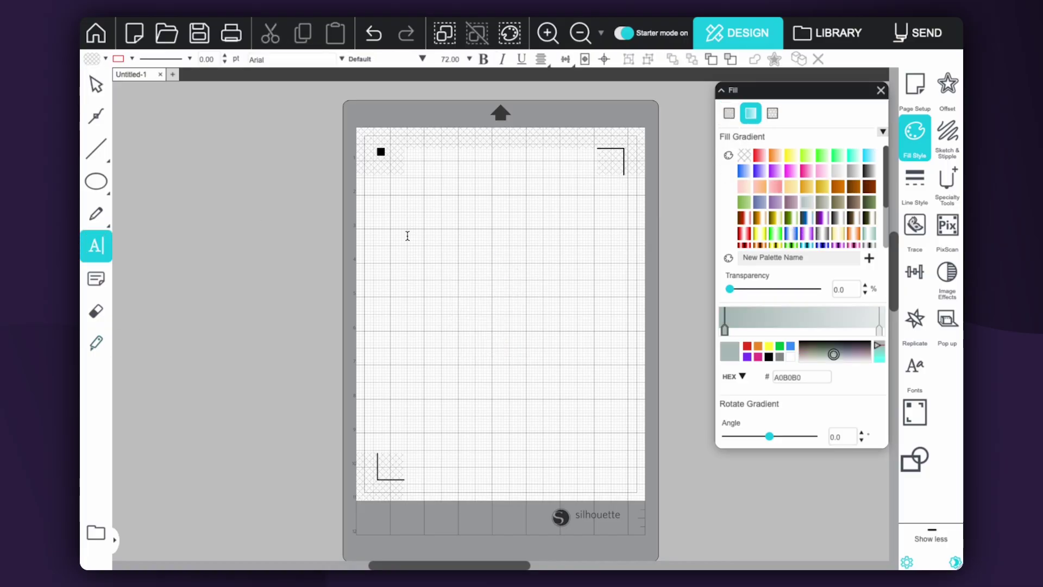
pyautogui.click(409, 249)
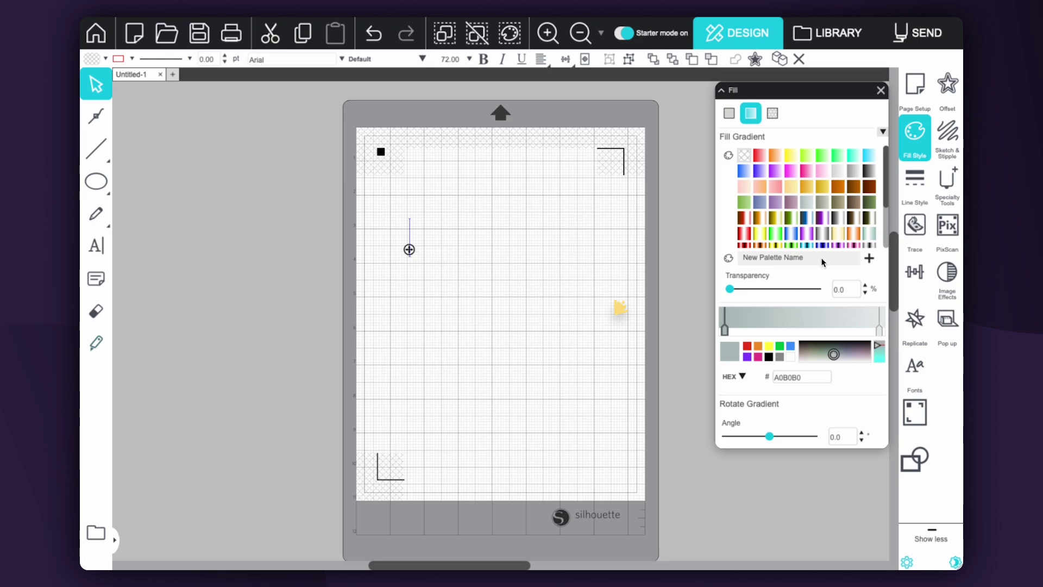
pyautogui.click(914, 372)
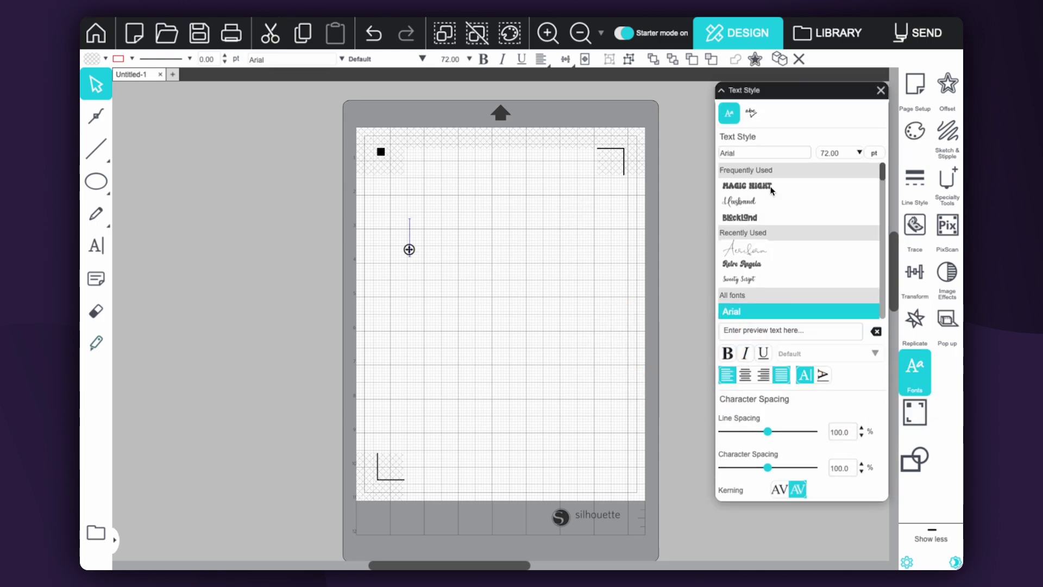
pyautogui.scroll(-5, 770, 267)
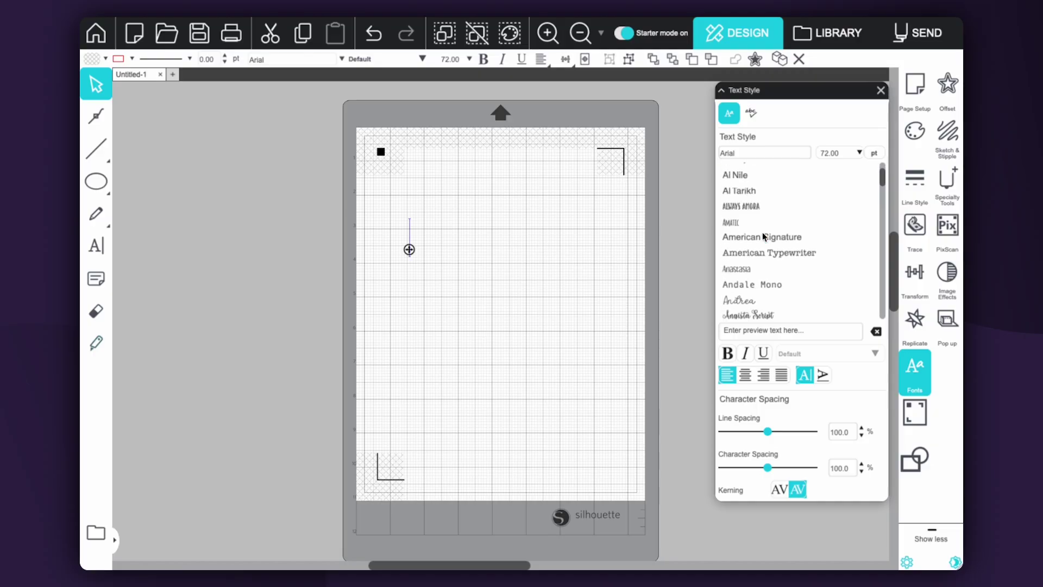
pyautogui.scroll(-3, 749, 297)
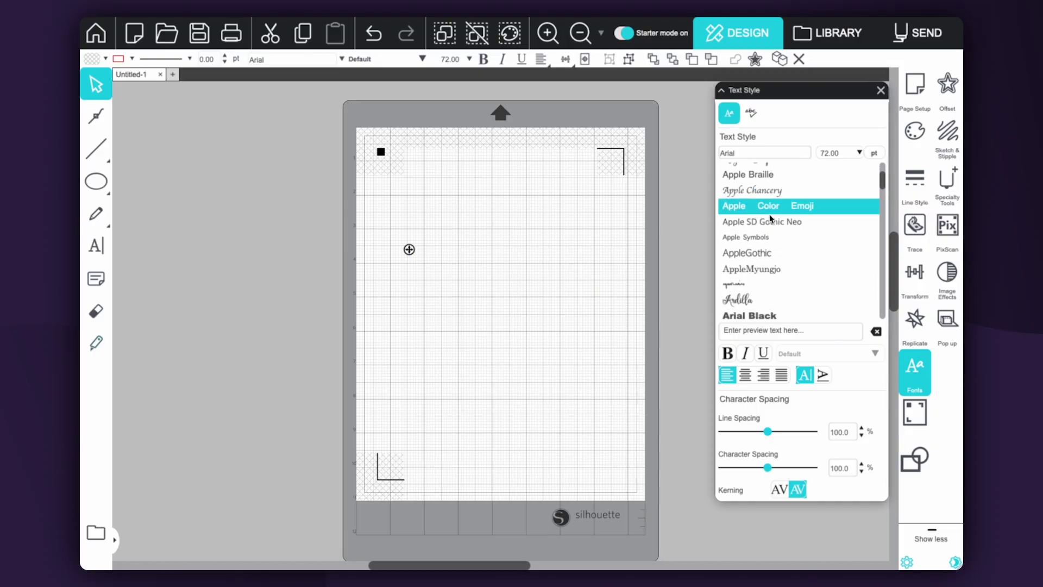
pyautogui.scroll(-5, 754, 259)
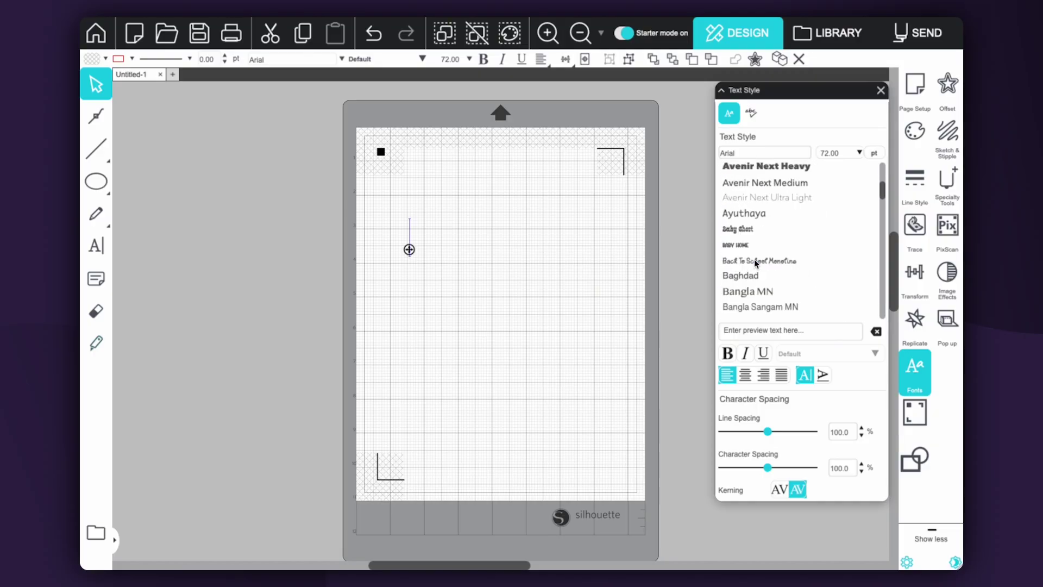
pyautogui.scroll(-3, 753, 259)
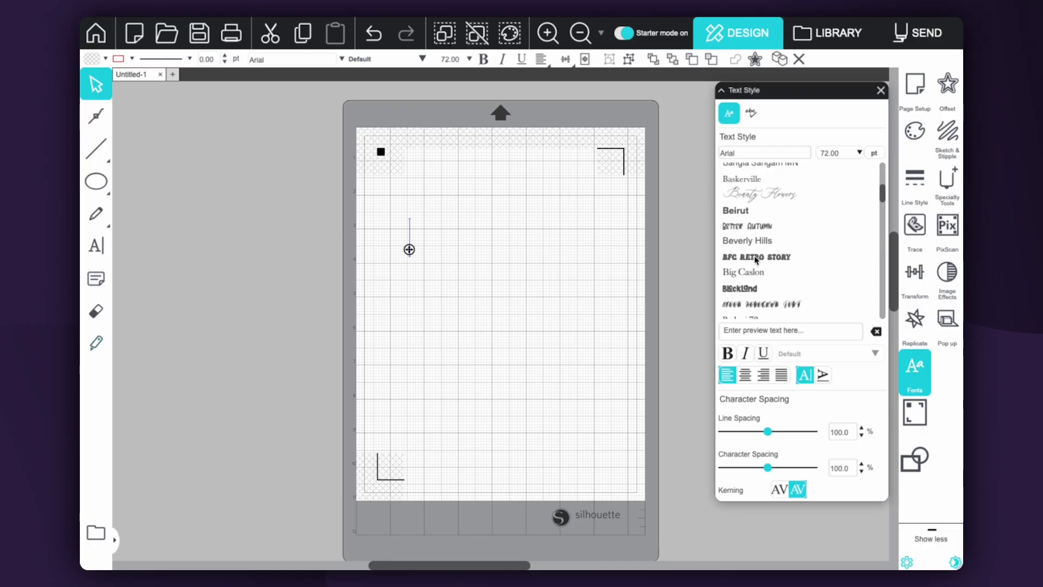
pyautogui.click(755, 258)
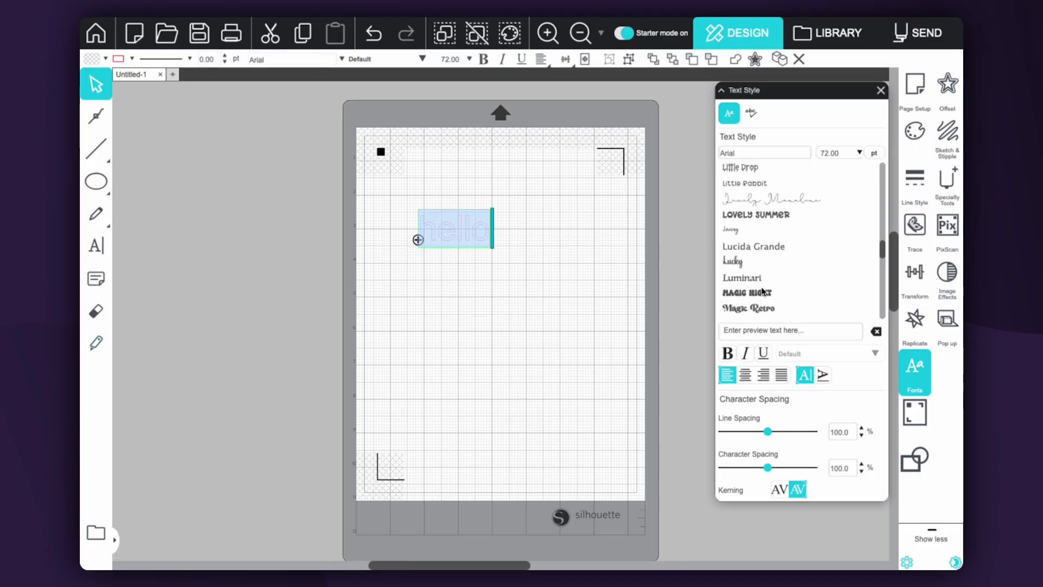
pyautogui.click(763, 291)
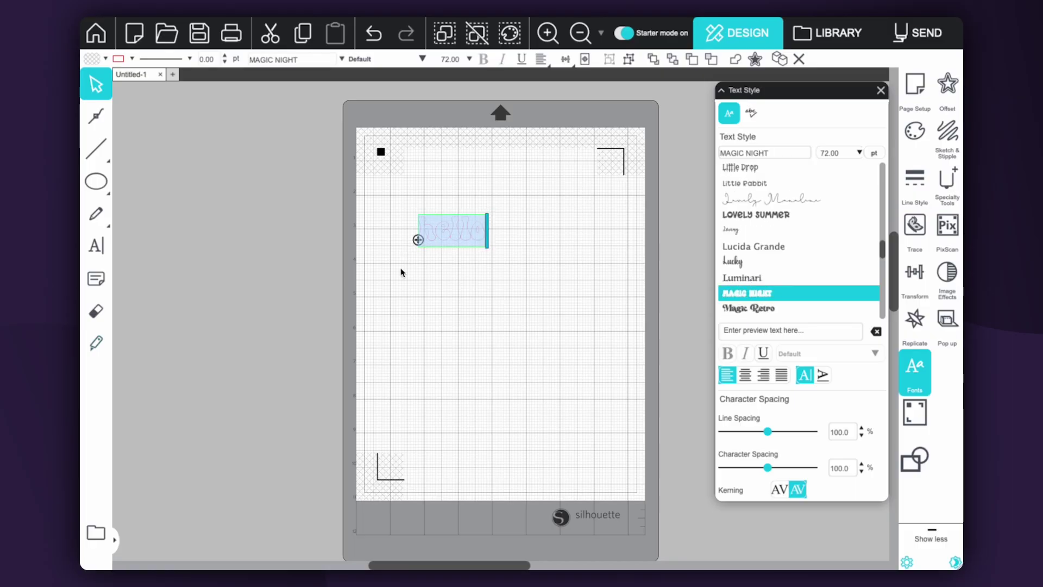
# Step: Enlarge the "hello" text to about 3.92 in wide by 1.91 in high
pyautogui.click(459, 266)
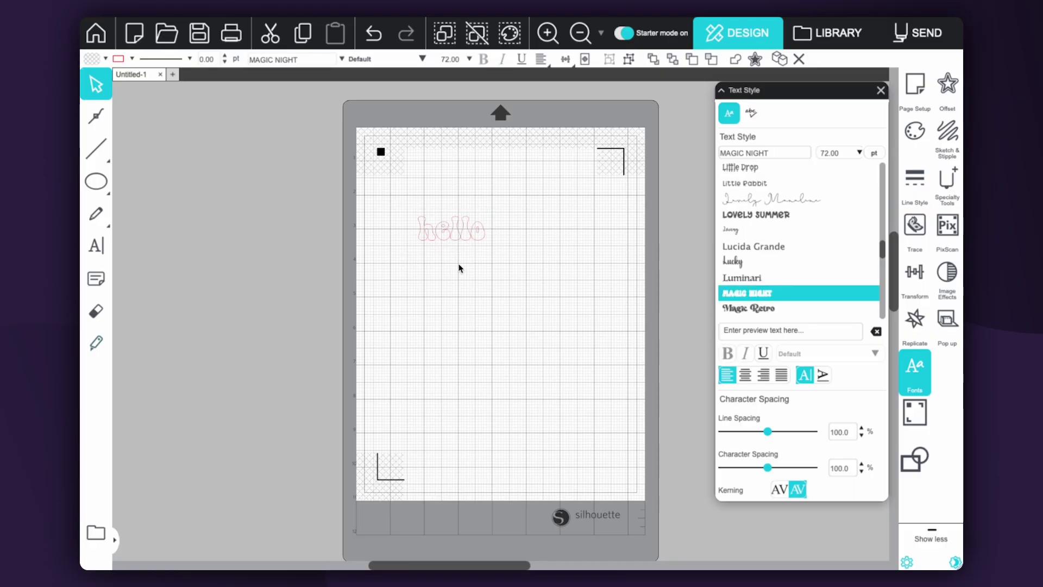
pyautogui.click(472, 238)
pyautogui.moveTo(489, 252); pyautogui.dragTo(555, 283)
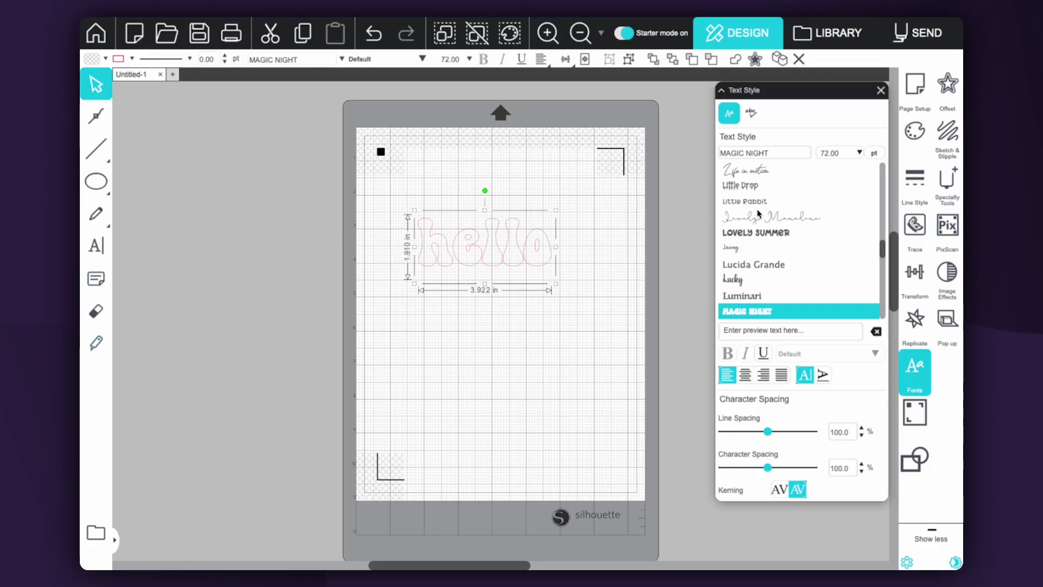
# Step: Try a solid red, a gold gradient and the greywood pattern as fills on the "hello" text
pyautogui.click(913, 134)
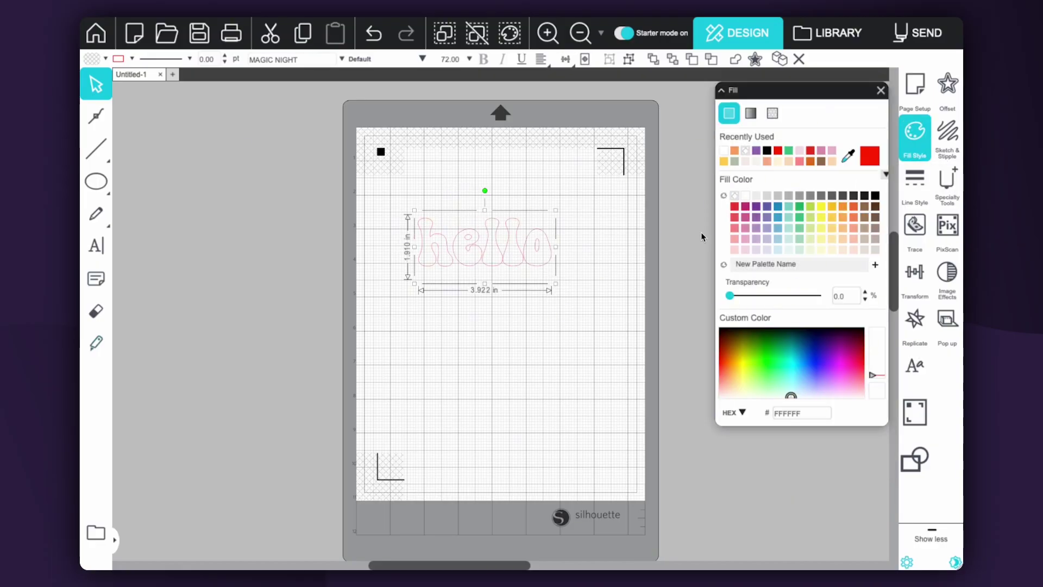
pyautogui.click(734, 217)
pyautogui.click(750, 112)
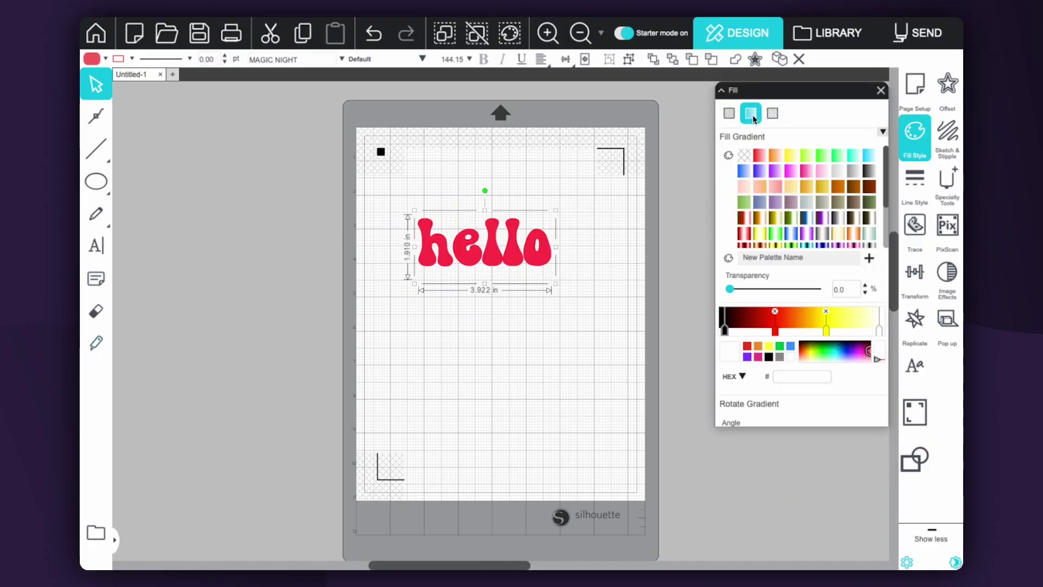
pyautogui.click(776, 218)
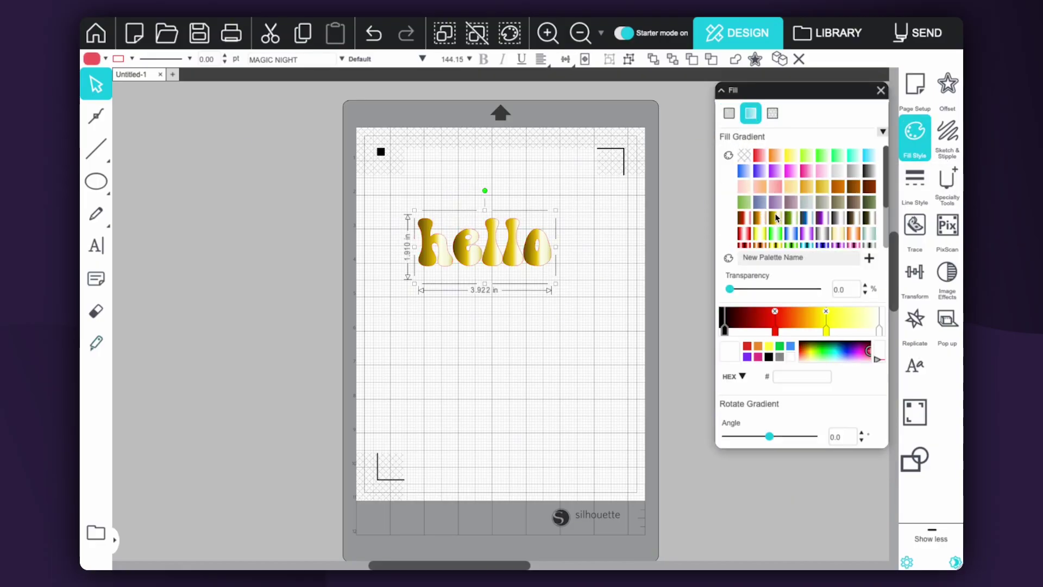
pyautogui.click(772, 113)
pyautogui.click(824, 222)
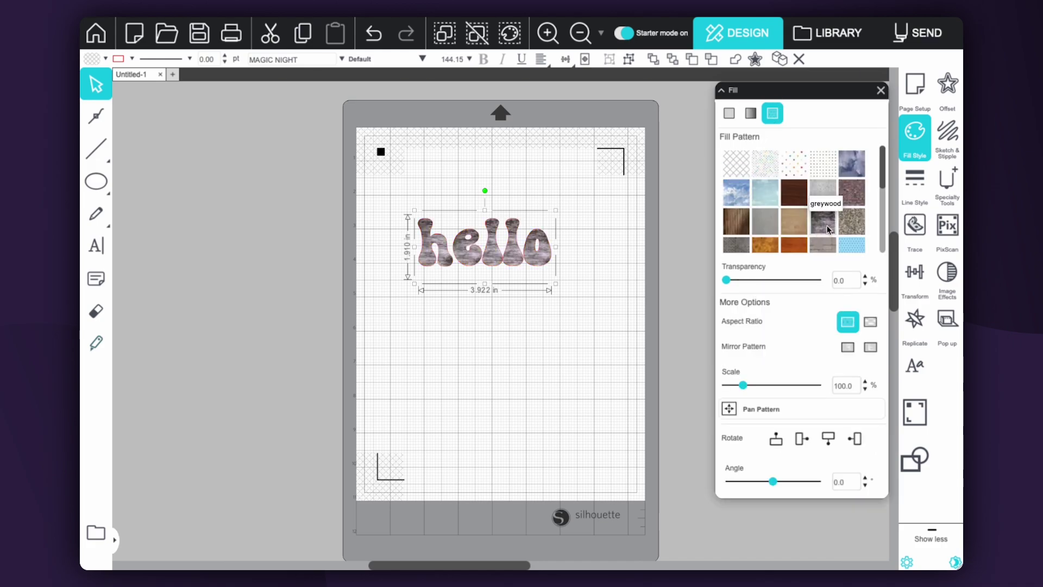
# Step: Examine the grey shade, brightness, contrast and saturation image effects and the internal and external Offset options
pyautogui.click(947, 277)
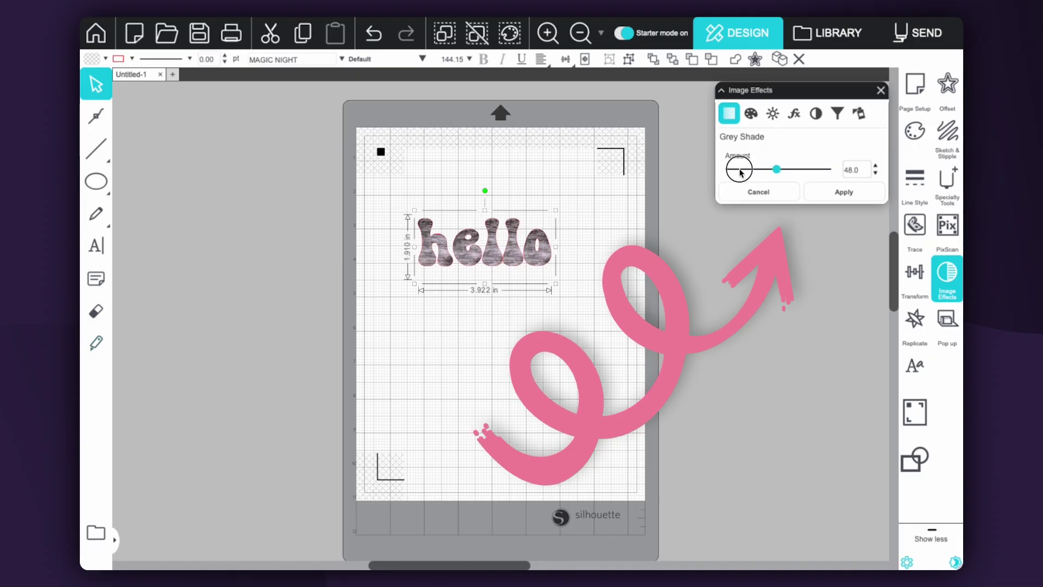
pyautogui.click(769, 115)
pyautogui.moveTo(777, 169); pyautogui.dragTo(783, 210)
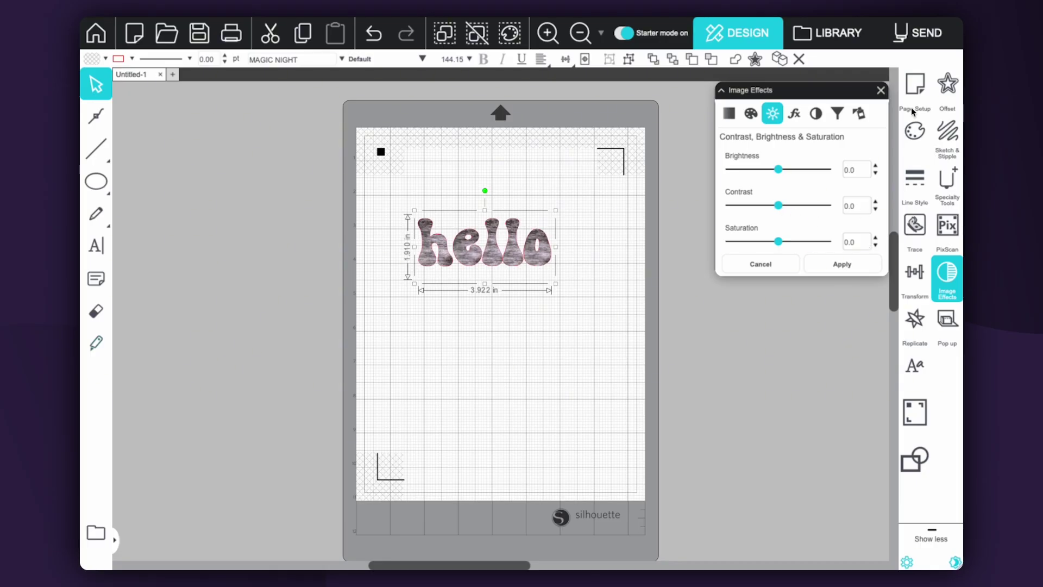
pyautogui.click(947, 92)
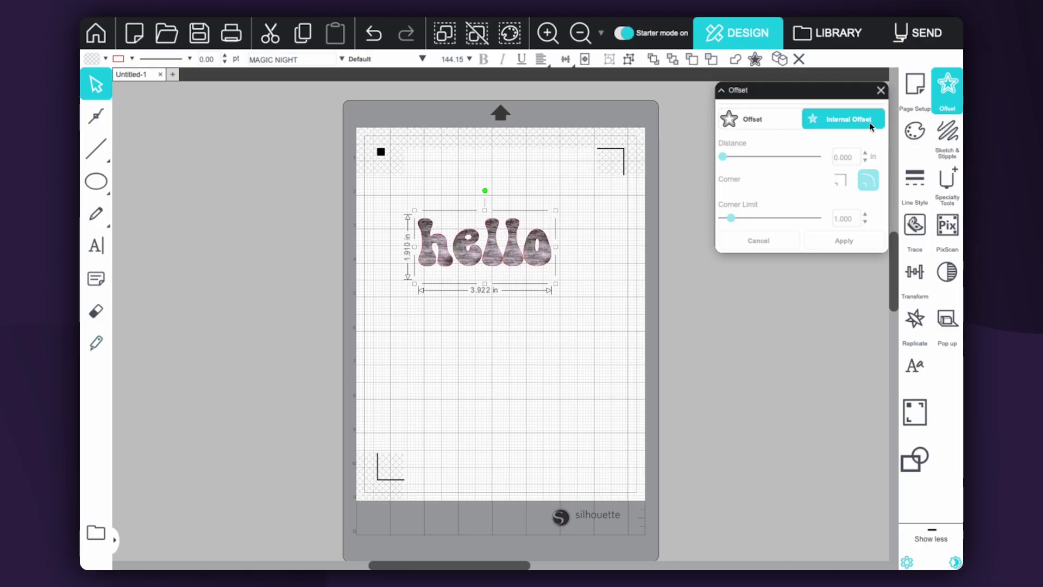
# Step: Apply a horizontal line sketch fill to "hello", replace it with the concentric one, and set its spacing to 0.035 in
pyautogui.click(946, 136)
pyautogui.click(797, 156)
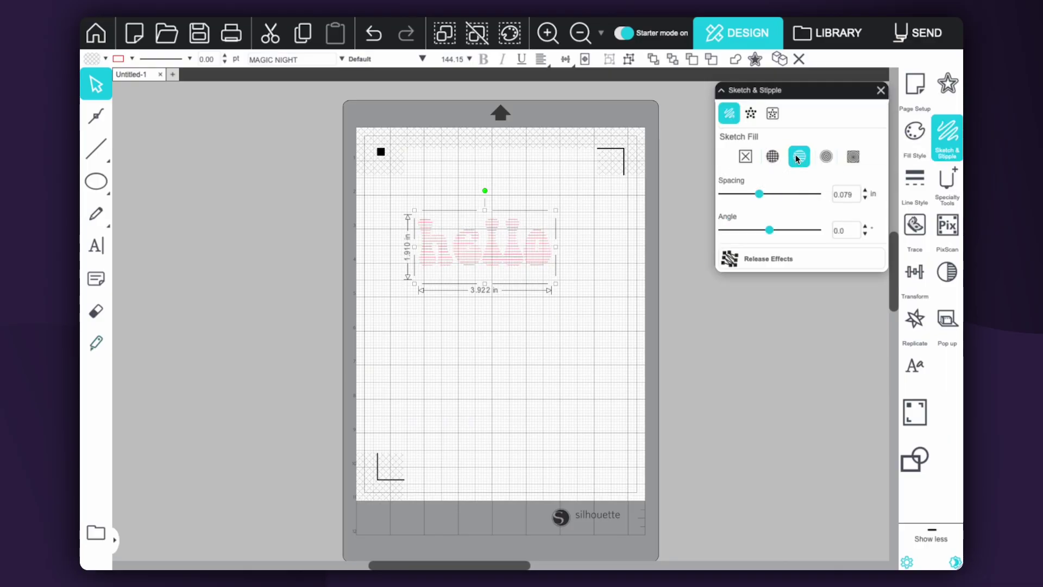
pyautogui.click(825, 156)
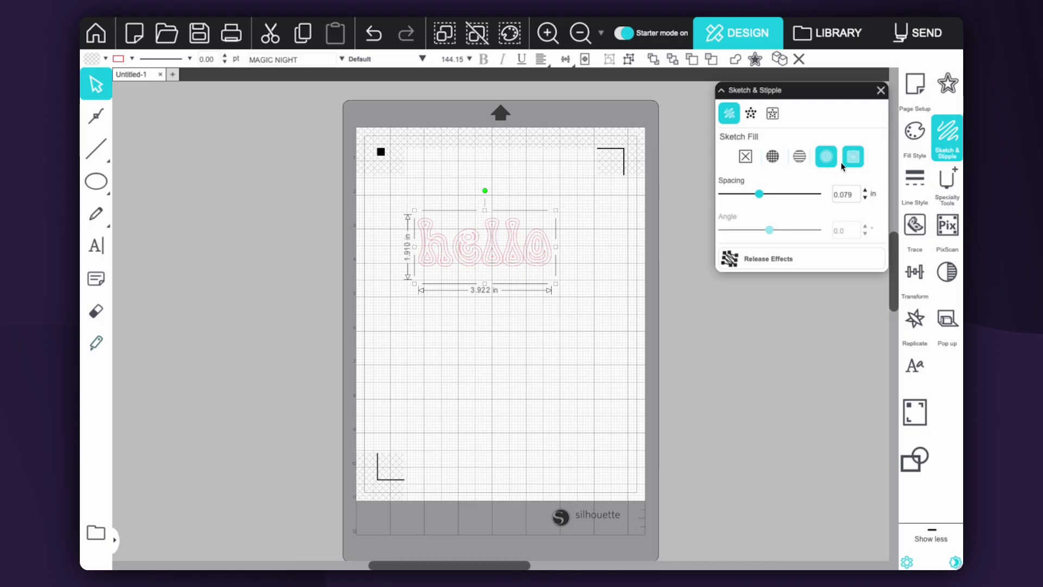
pyautogui.moveTo(759, 194)
pyautogui.mouseDown()
pyautogui.moveTo(770, 196)
pyautogui.moveTo(739, 196)
pyautogui.mouseUp()
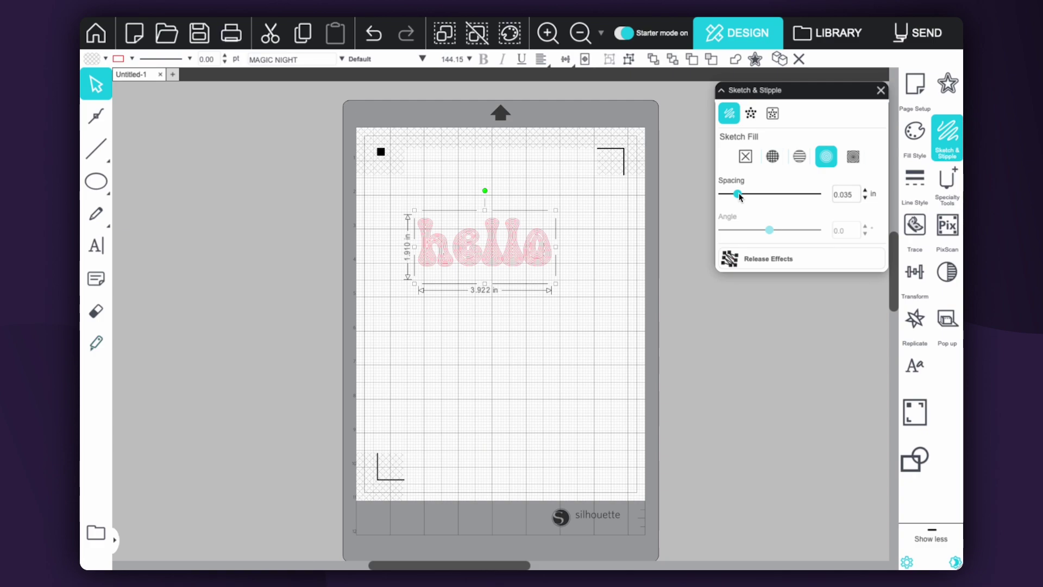
# Step: Examine the embossing patterns and the Heat Pen Fills among the specialty tools
pyautogui.click(955, 193)
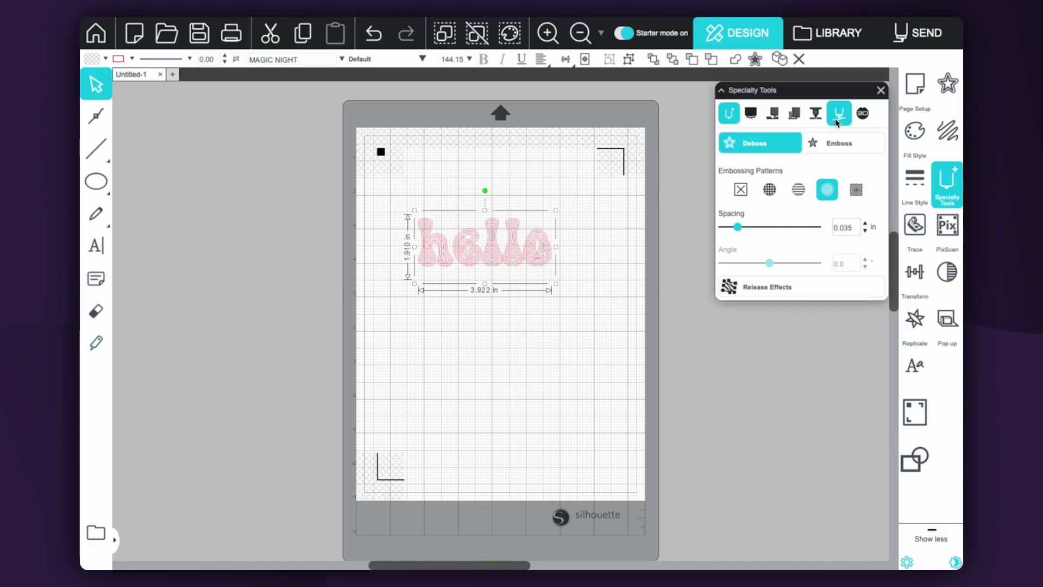
pyautogui.click(816, 118)
pyautogui.click(789, 121)
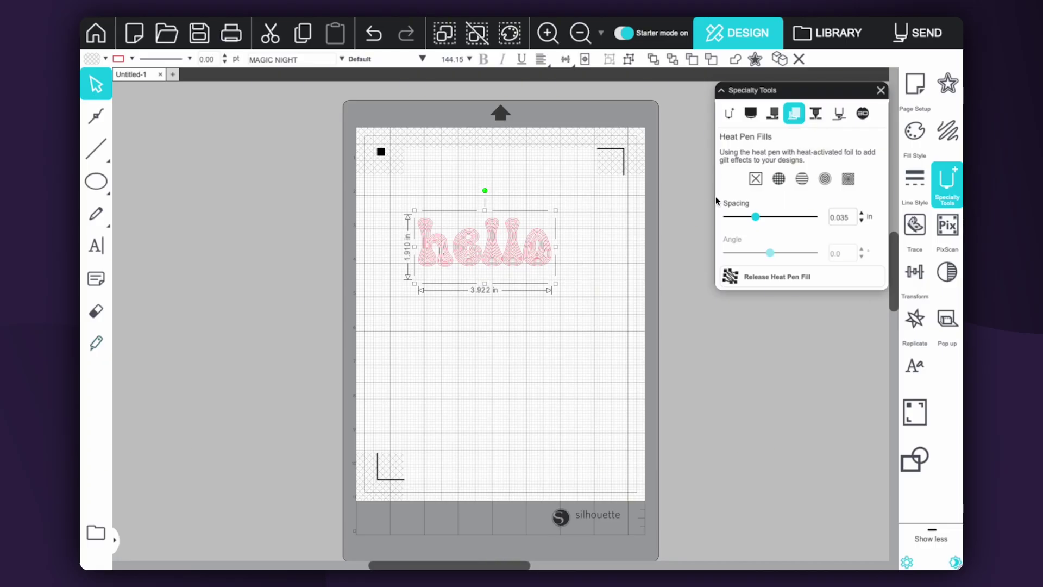
# Step: Delete the "hello" text from the page
pyautogui.click(524, 303)
pyautogui.click(524, 253)
pyautogui.press('Delete')
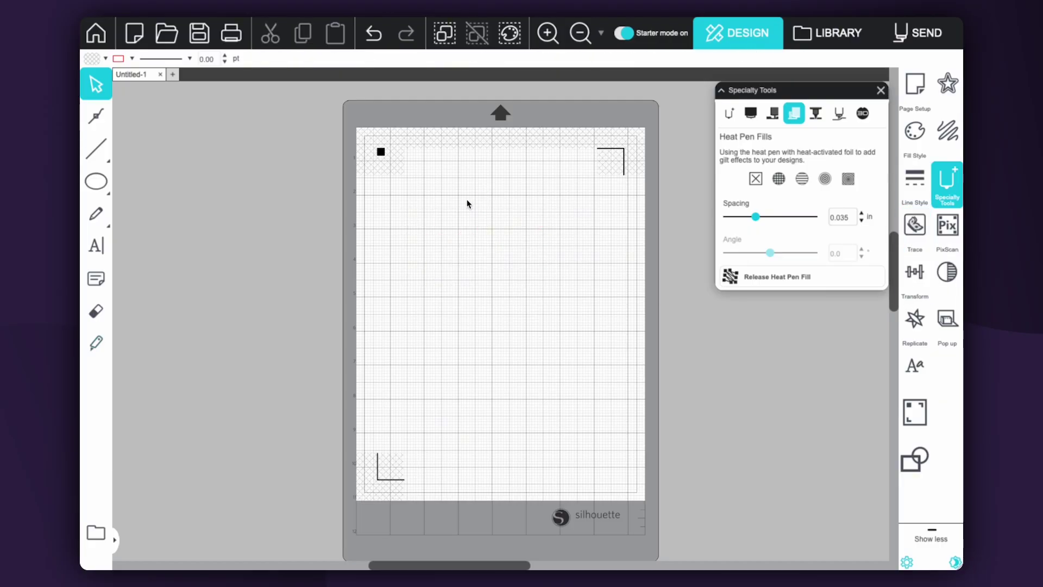
# Step: Open the butterfly image file "1 (4)"
pyautogui.click(198, 9)
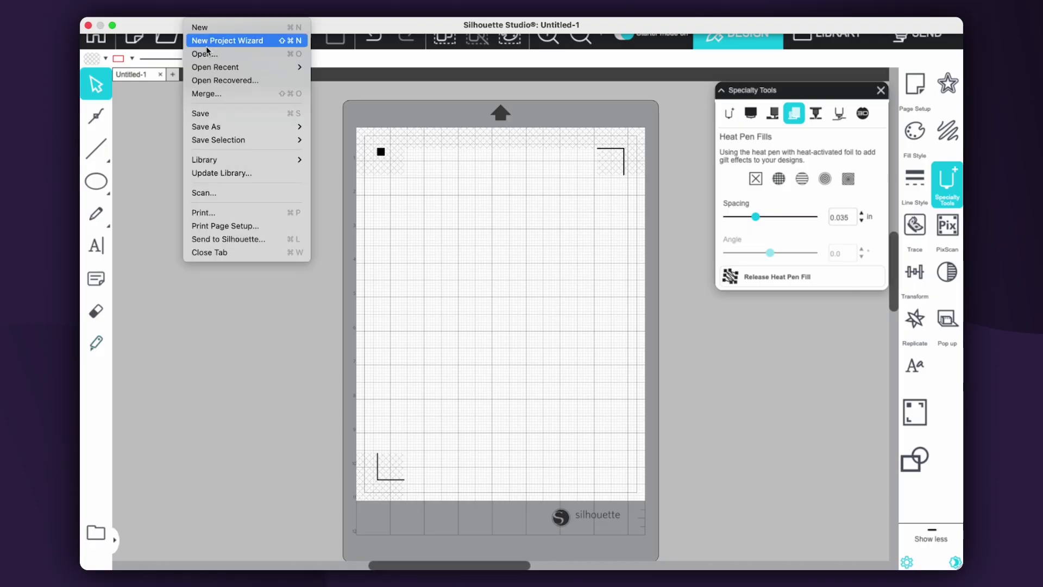
pyautogui.click(213, 56)
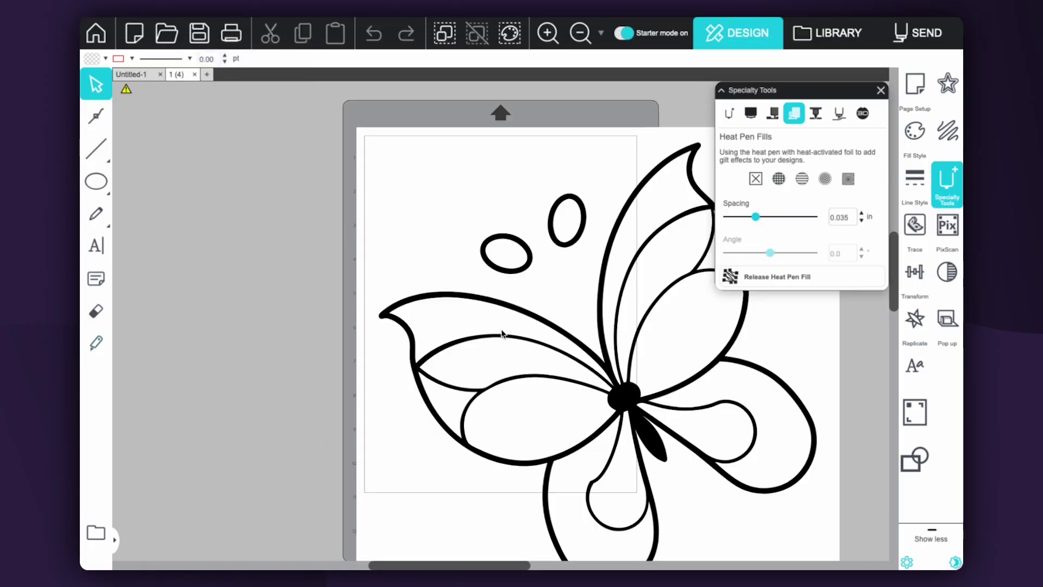
pyautogui.scroll(3, 556, 348)
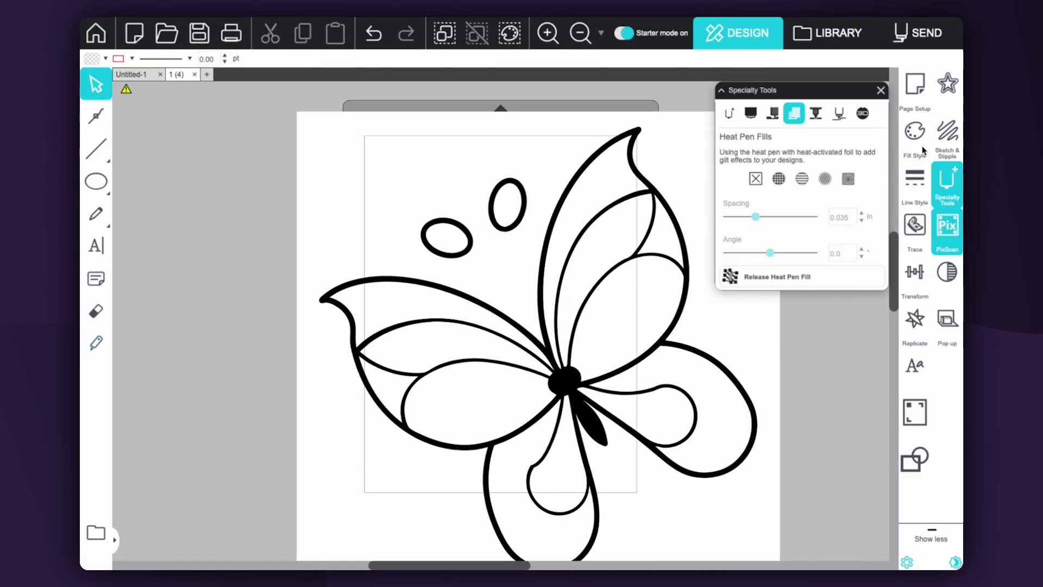
# Step: Trace the whole butterfly picture at a 44% threshold and delete the original image from behind the traced outline
pyautogui.click(916, 231)
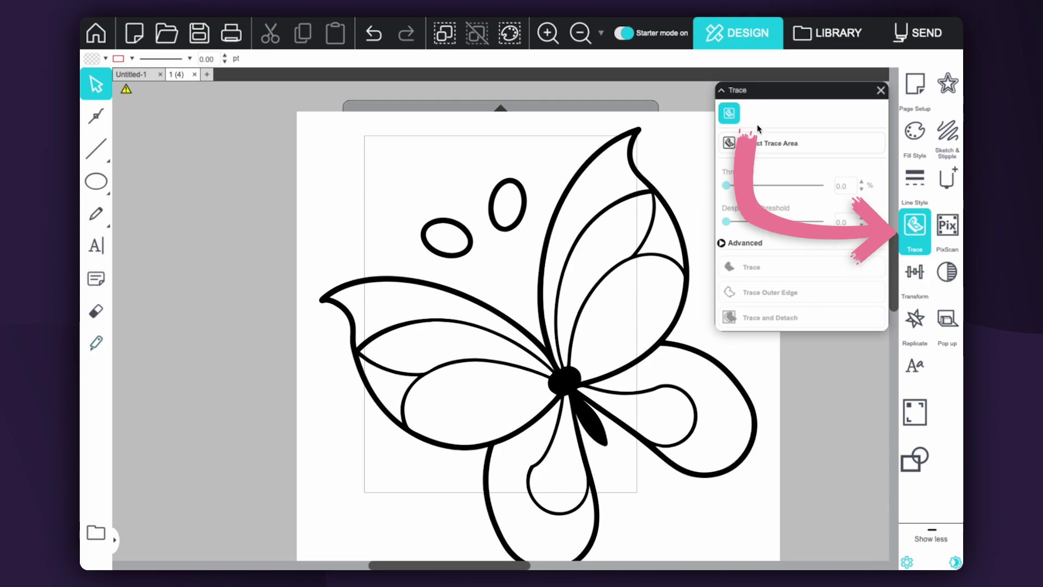
pyautogui.click(729, 115)
pyautogui.moveTo(246, 139)
pyautogui.mouseDown()
pyautogui.moveTo(814, 340)
pyautogui.moveTo(831, 521)
pyautogui.mouseUp()
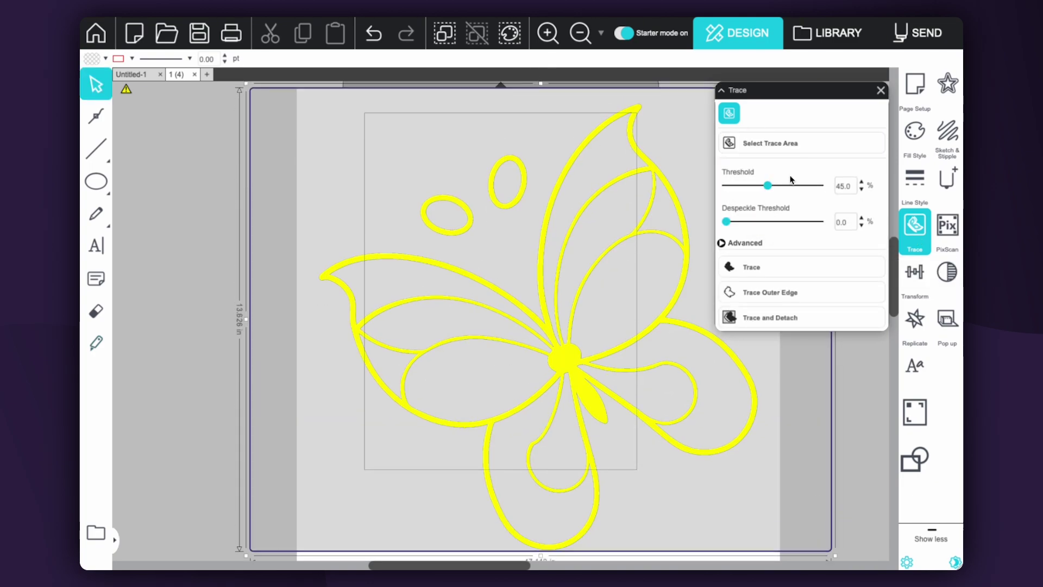
pyautogui.moveTo(767, 185)
pyautogui.mouseDown()
pyautogui.moveTo(818, 188)
pyautogui.moveTo(768, 198)
pyautogui.mouseUp()
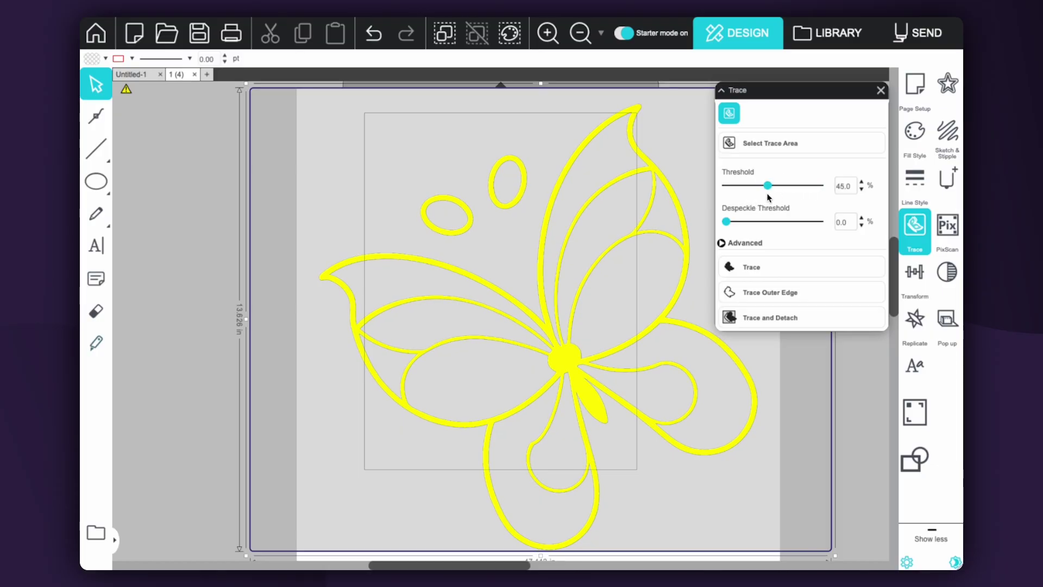
pyautogui.click(763, 267)
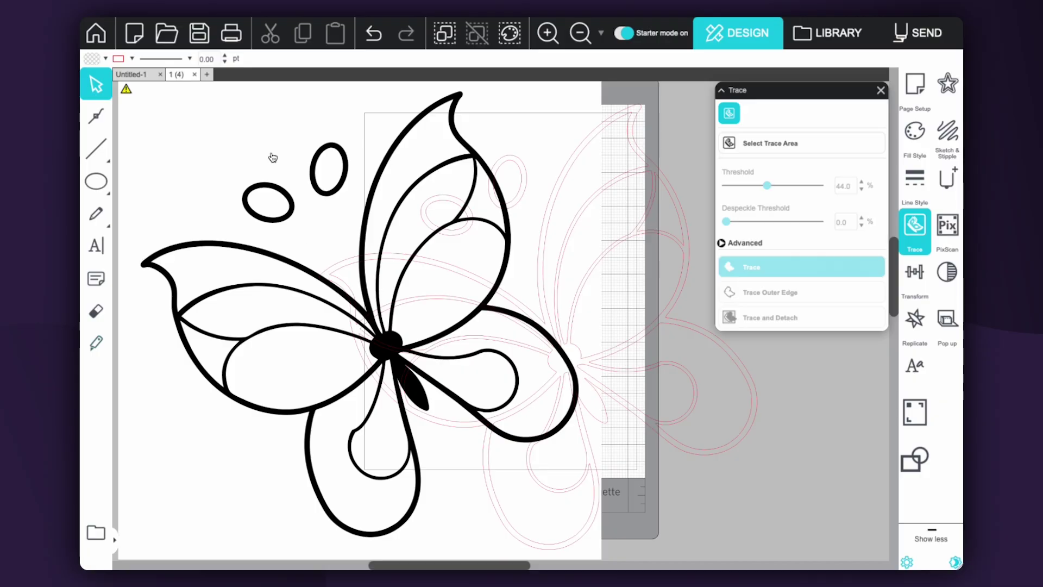
pyautogui.press('Delete')
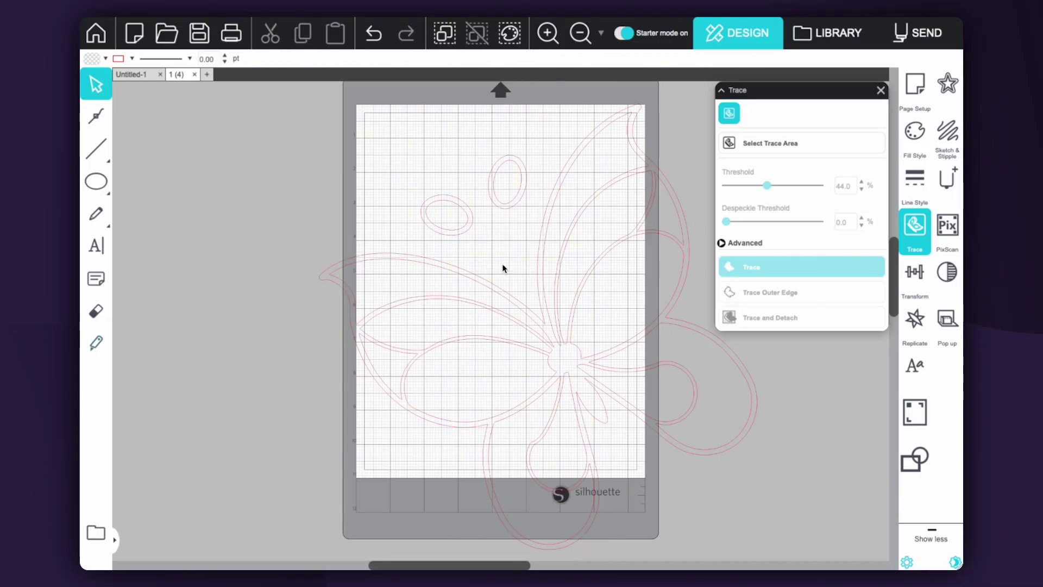
# Step: Shrink the traced butterfly to about 6.61 in wide by 6.72 in high and move it fully onto the page
pyautogui.click(559, 322)
pyautogui.click(761, 548)
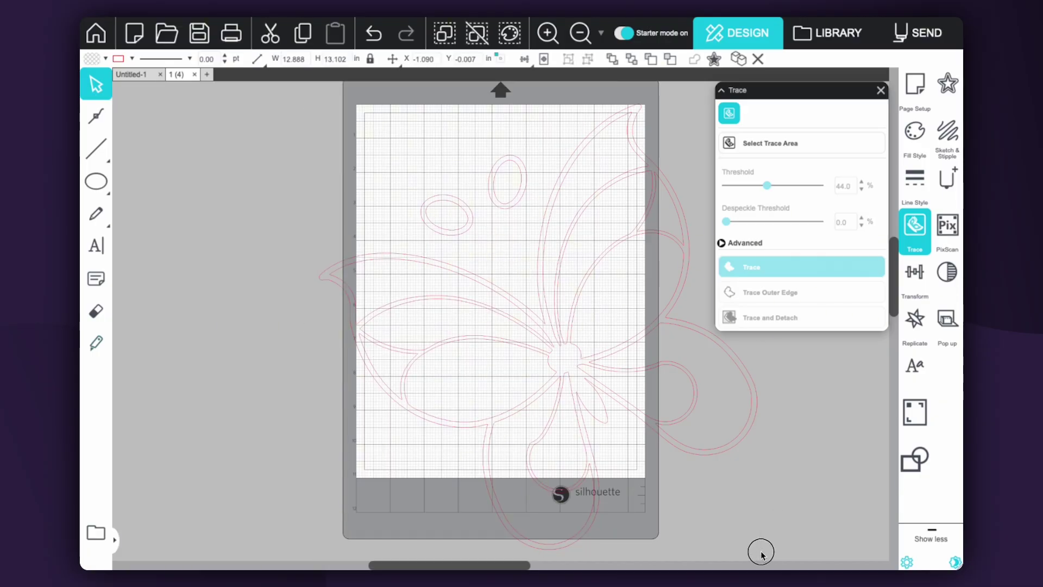
pyautogui.click(716, 453)
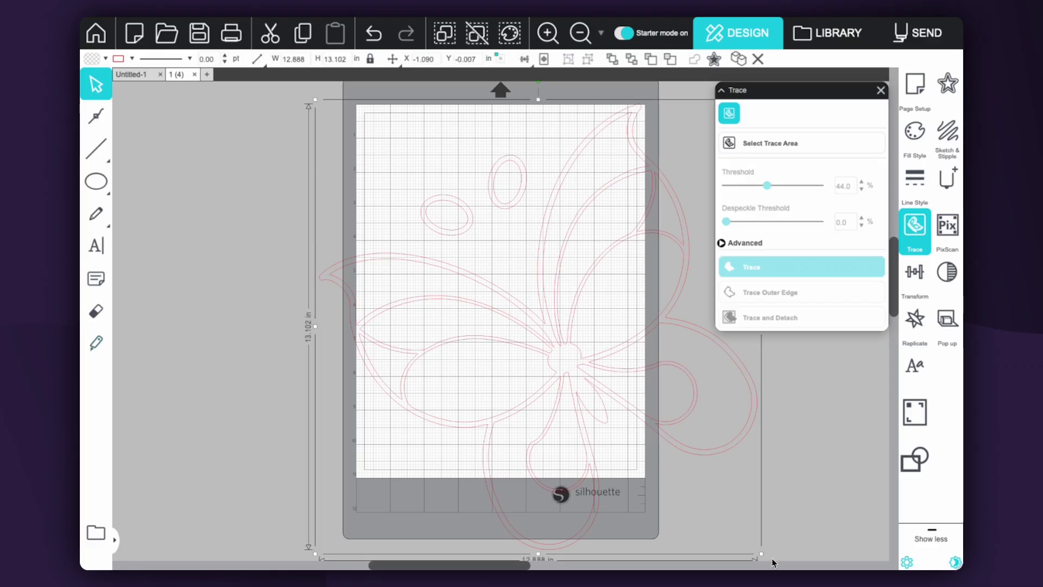
pyautogui.moveTo(761, 554)
pyautogui.mouseDown()
pyautogui.moveTo(675, 438)
pyautogui.moveTo(549, 333)
pyautogui.mouseUp()
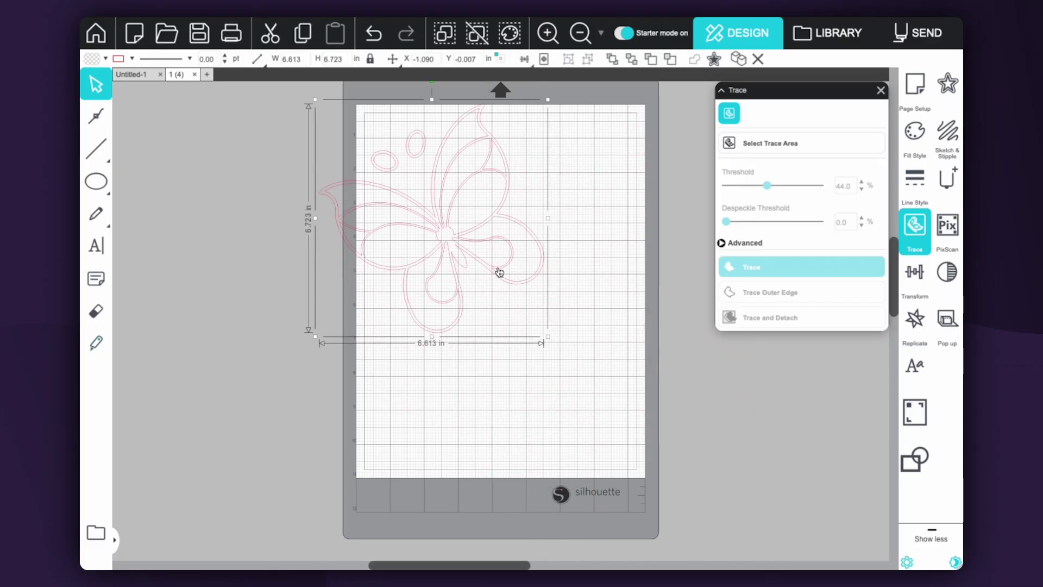
pyautogui.moveTo(496, 270); pyautogui.dragTo(538, 326)
pyautogui.click(545, 324)
# Step: Release the butterfly's compound path, test moving a single inner wing shape, and undo that move
pyautogui.click(491, 268)
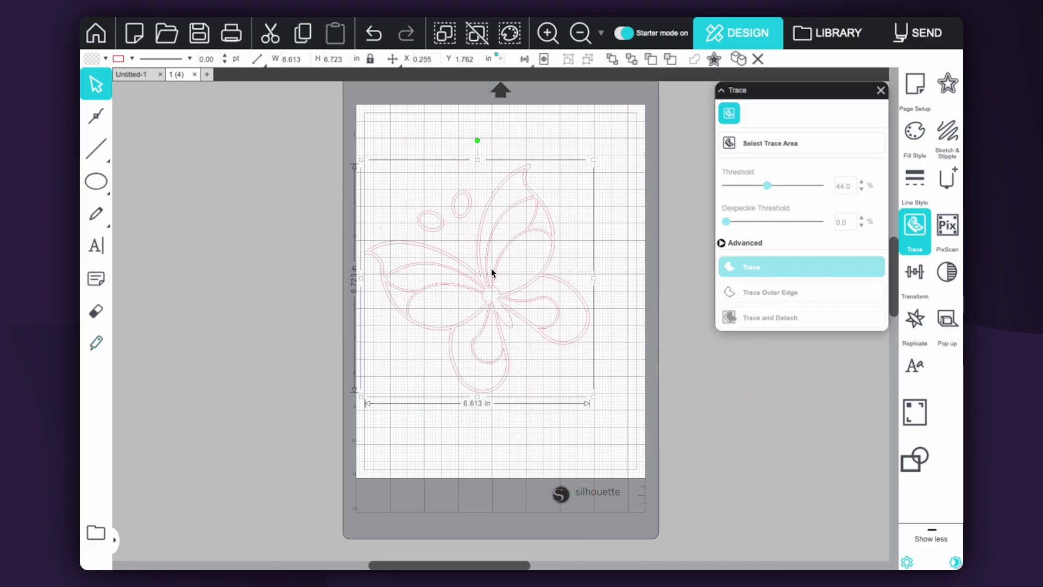
pyautogui.rightClick(491, 269)
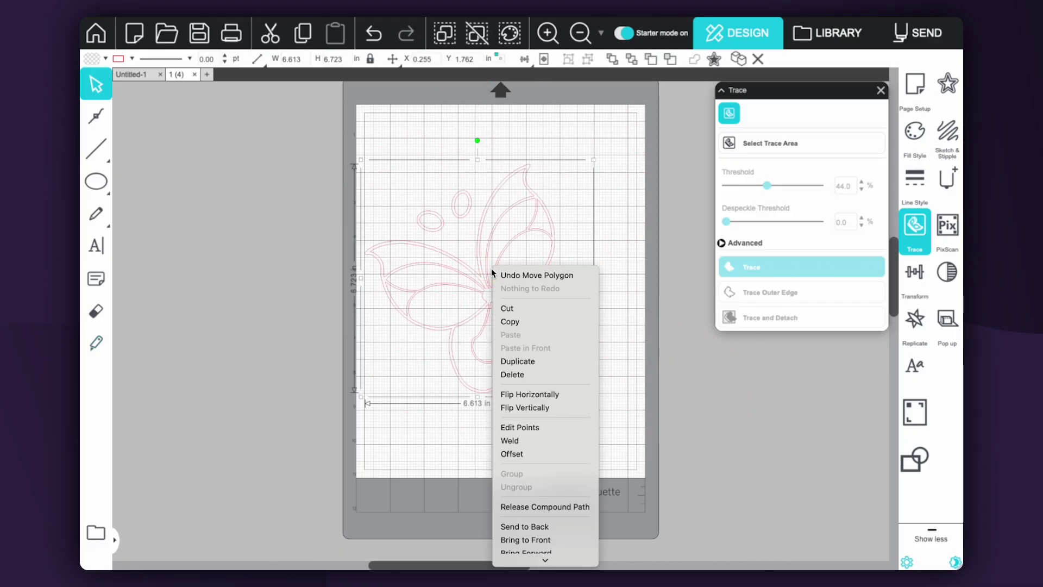
pyautogui.click(546, 498)
pyautogui.click(531, 228)
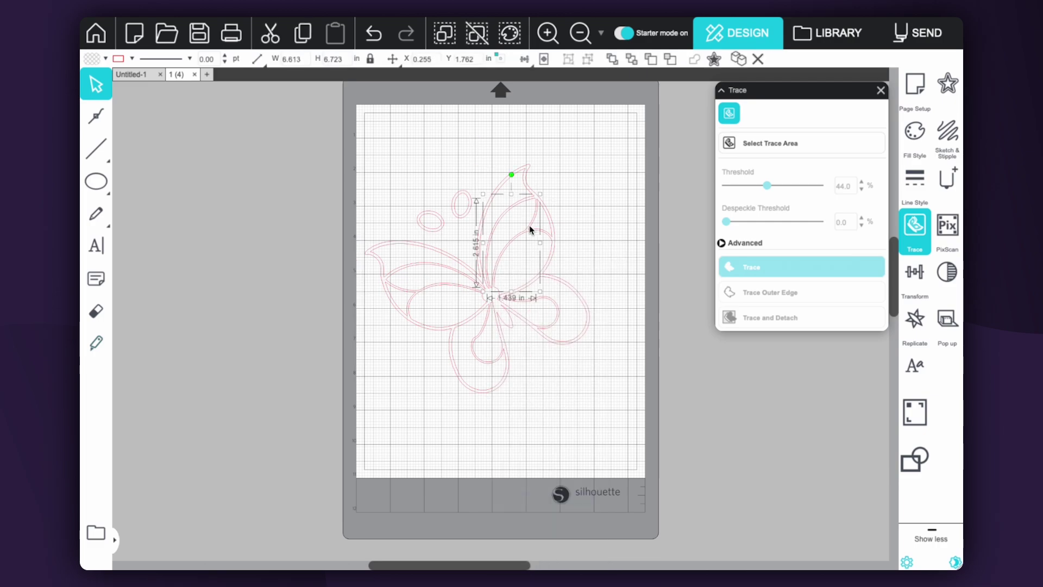
pyautogui.moveTo(526, 226); pyautogui.dragTo(577, 256)
pyautogui.hotkey('ctrl', 'z')
# Step: Fill the small segment at the outer edge of the butterfly's upper right wing with dark orange
pyautogui.click(915, 132)
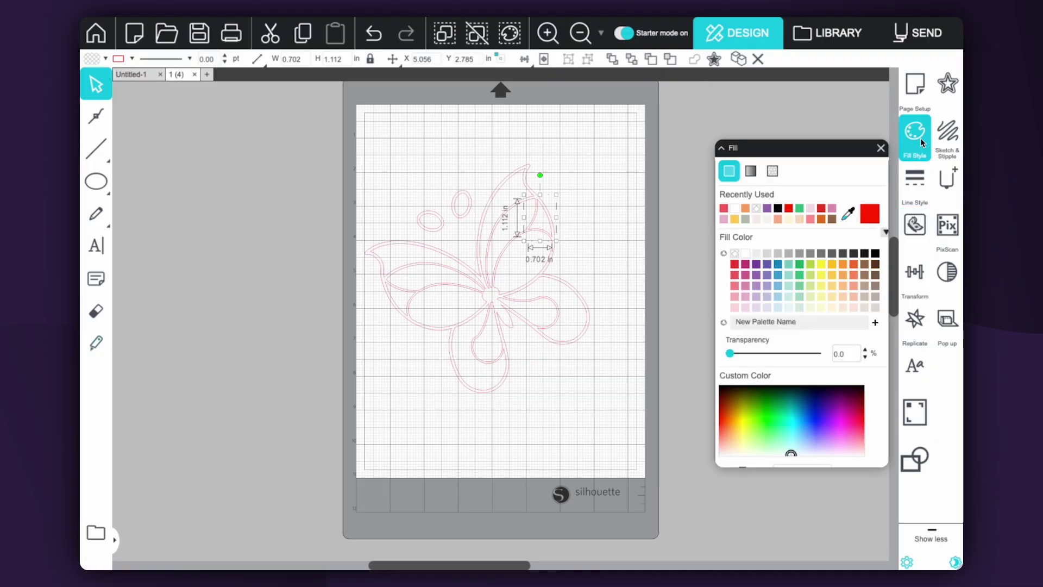
pyautogui.click(820, 161)
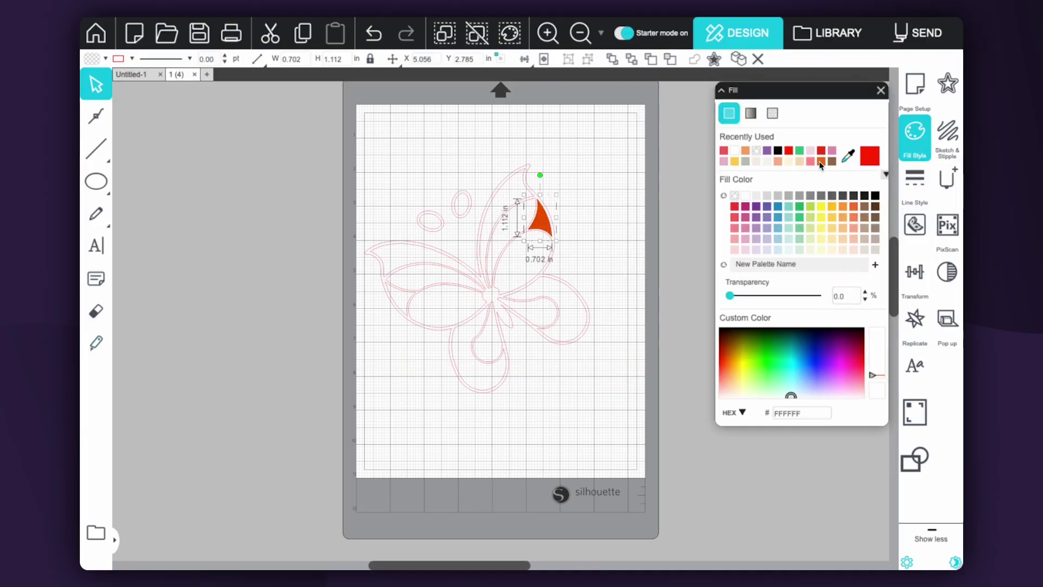
pyautogui.click(402, 299)
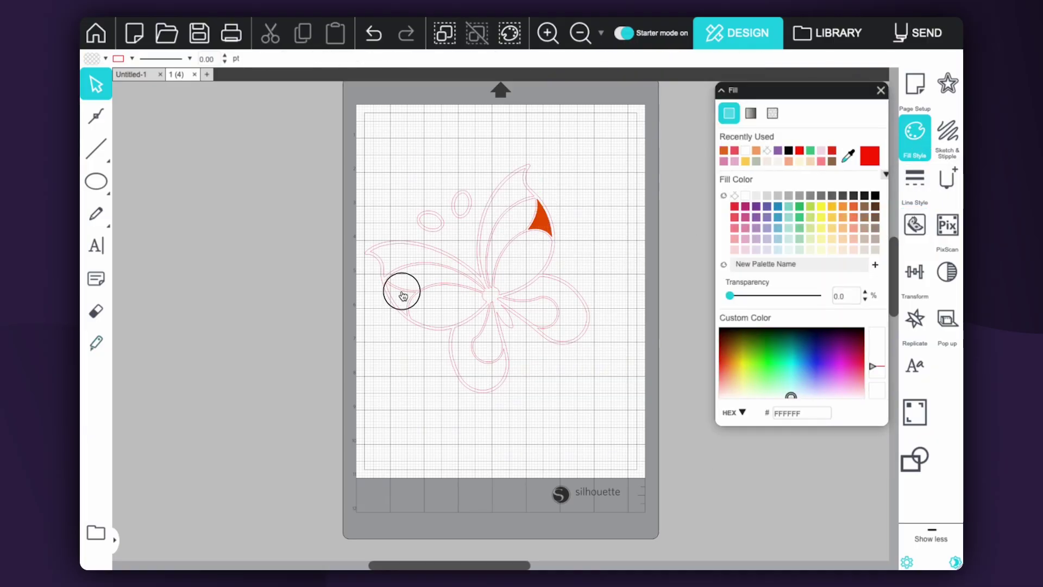
# Step: Fill the butterfly's overall body-and-wings outline shape with black
pyautogui.click(449, 296)
pyautogui.click(488, 217)
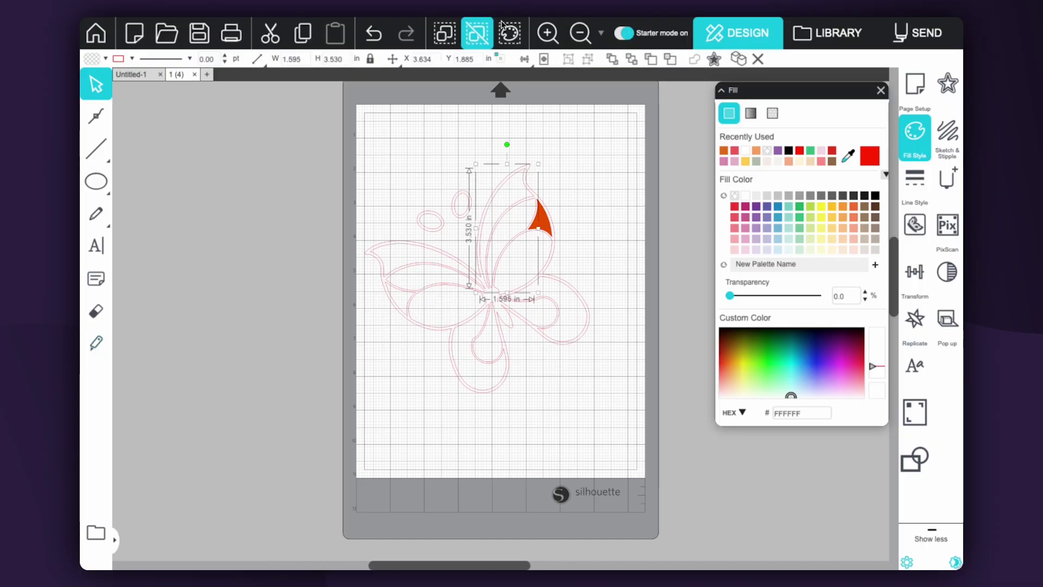
pyautogui.click(547, 33)
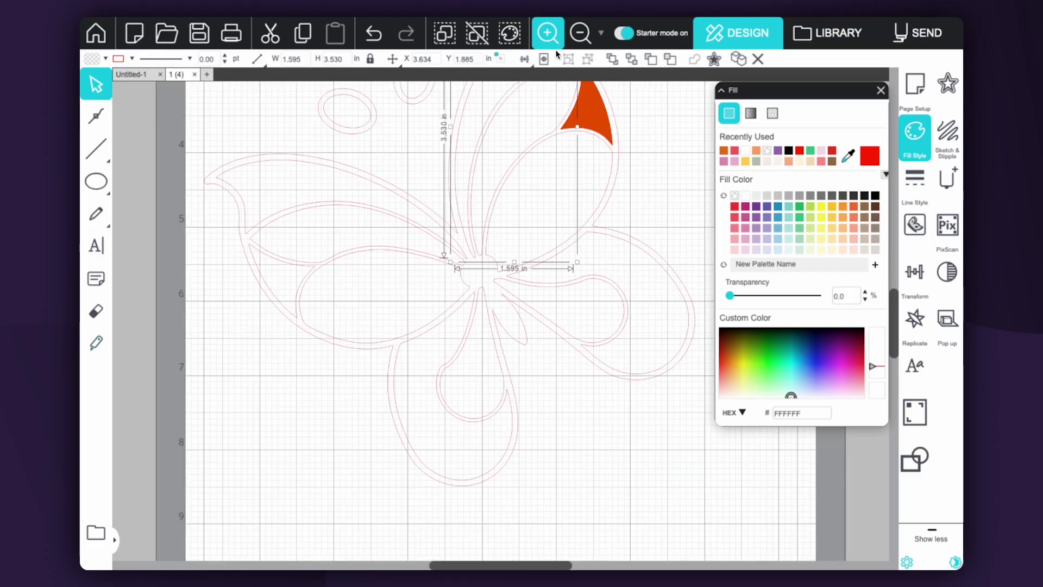
pyautogui.scroll(3, 542, 289)
pyautogui.click(565, 109)
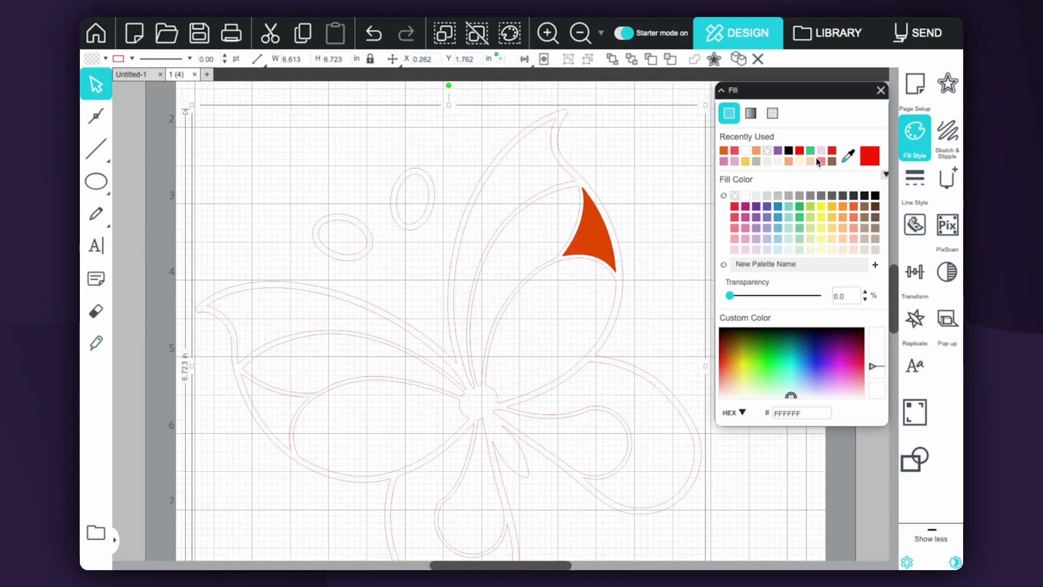
pyautogui.click(788, 150)
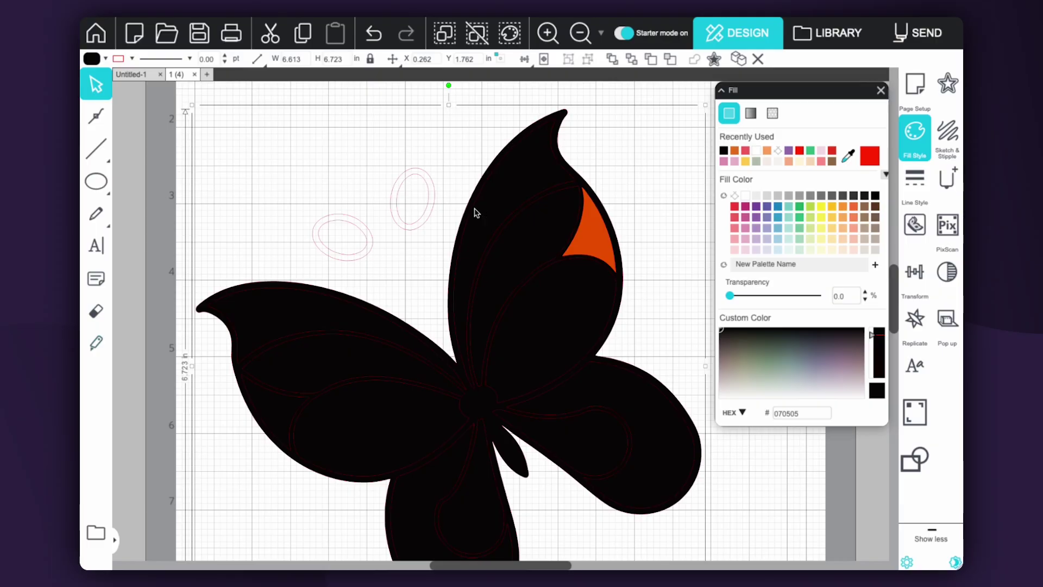
# Step: Fill the long panel along the inner edge of the butterfly's upper right wing with white
pyautogui.click(554, 126)
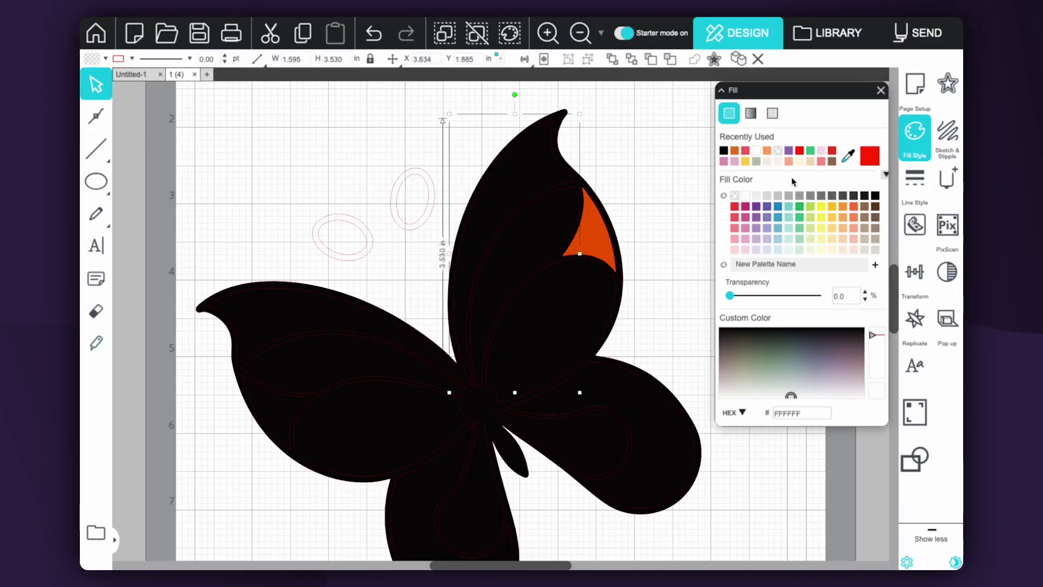
pyautogui.click(755, 150)
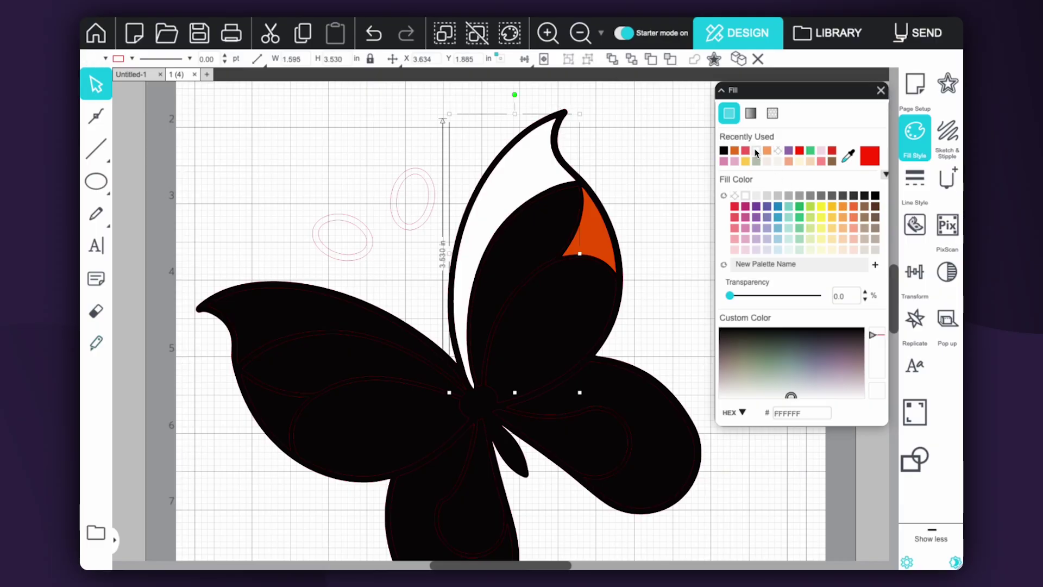
pyautogui.click(562, 194)
pyautogui.scroll(-1, 437, 304)
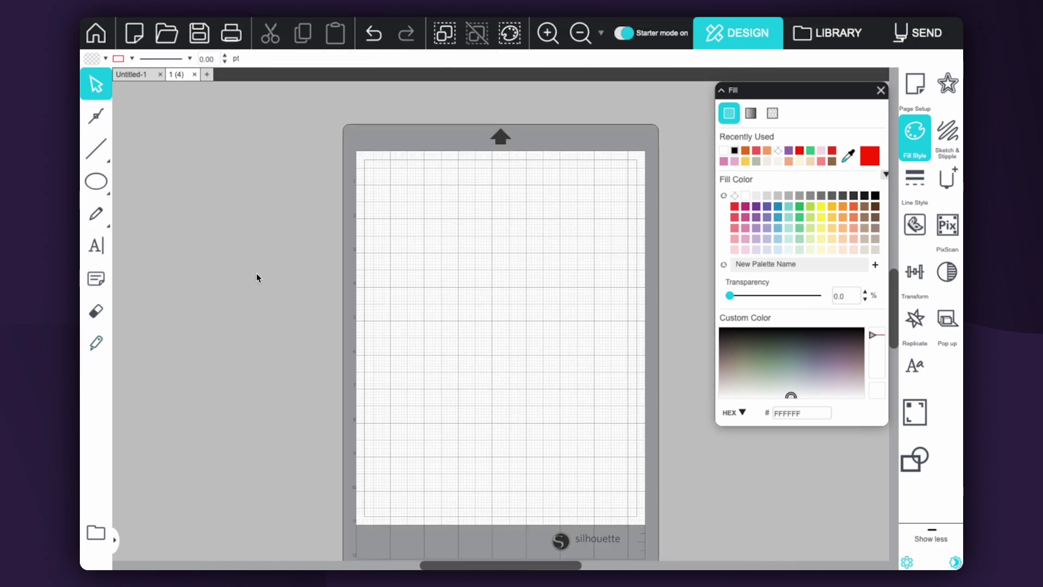
# Step: Open DXF.dxf from the Hello-30 cake topper folder
pyautogui.click(198, 10)
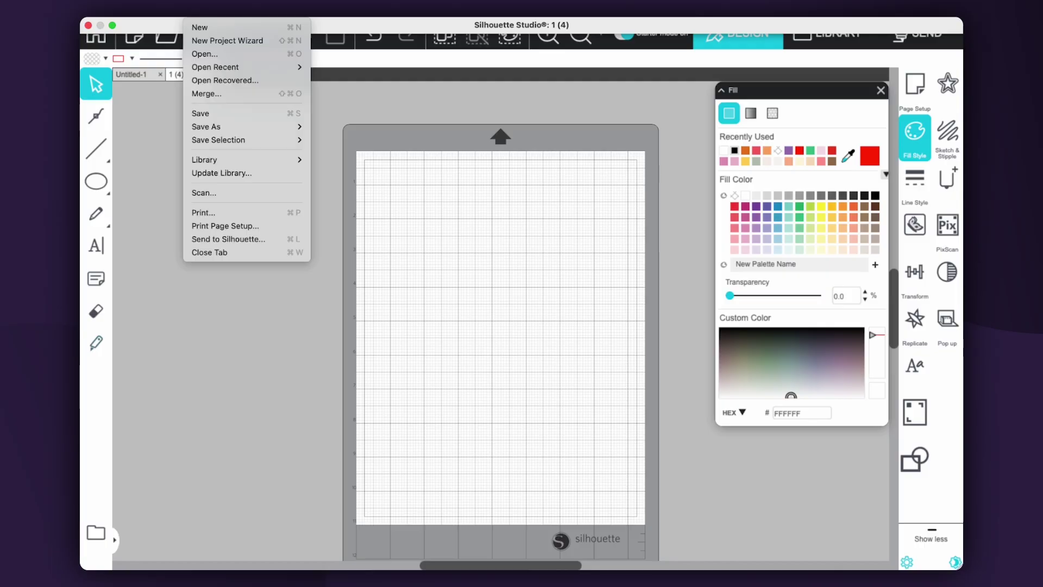
pyautogui.click(233, 55)
pyautogui.click(306, 127)
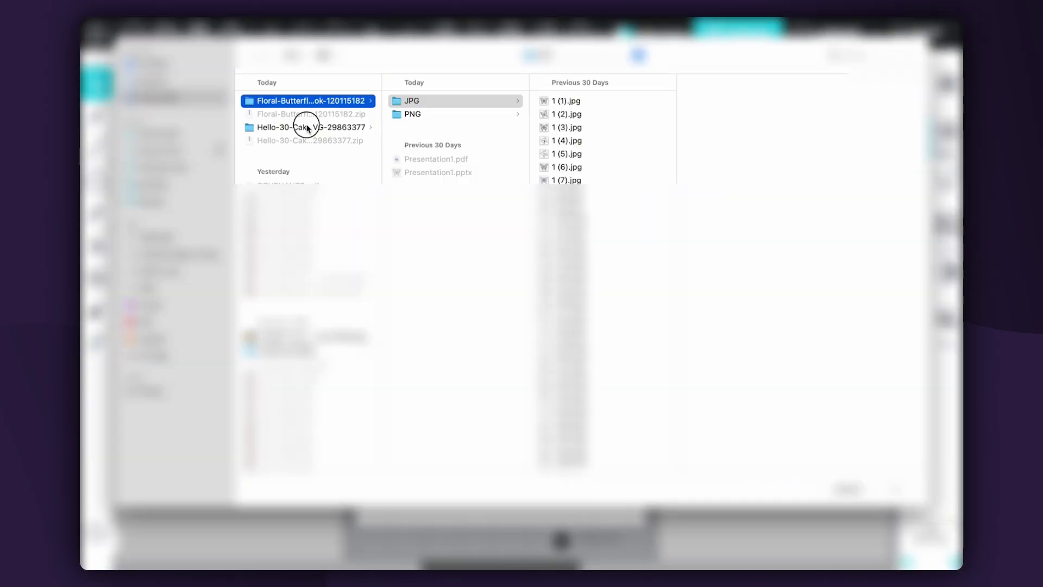
pyautogui.click(419, 128)
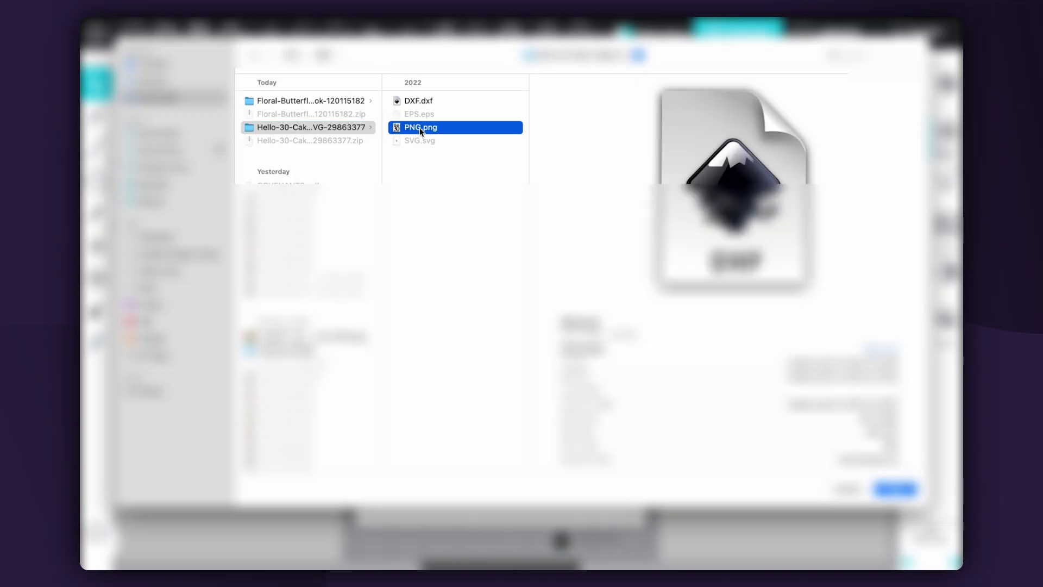
pyautogui.click(430, 100)
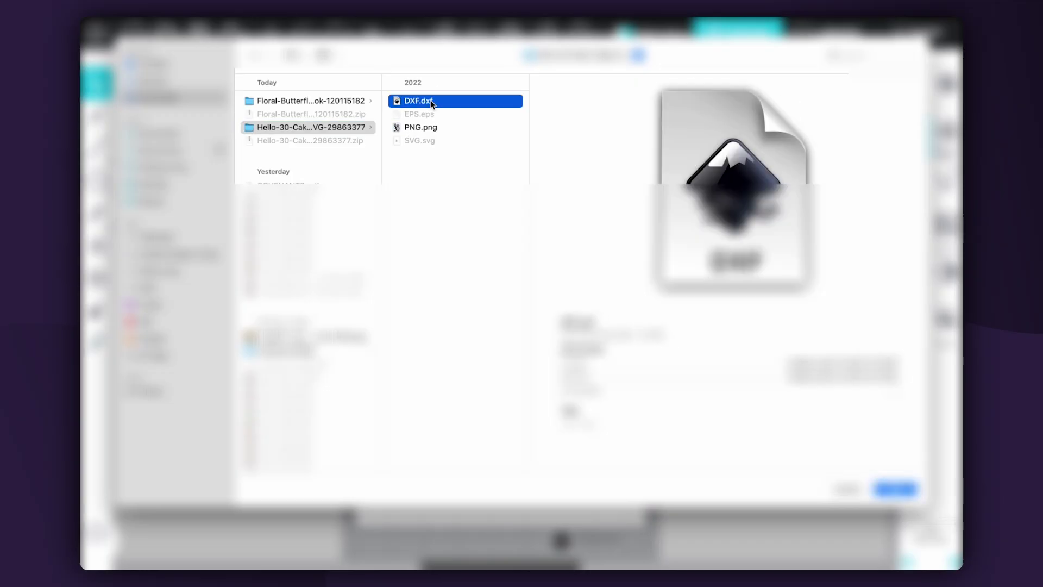
pyautogui.click(895, 489)
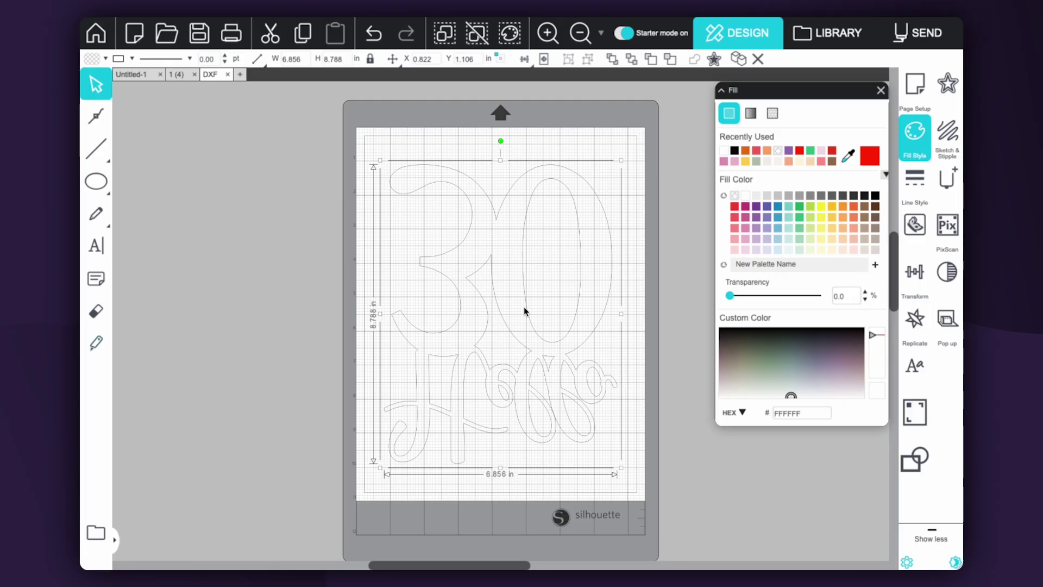
# Step: Rotate the Hello 30 artwork by 180° and flip it horizontally
pyautogui.click(916, 288)
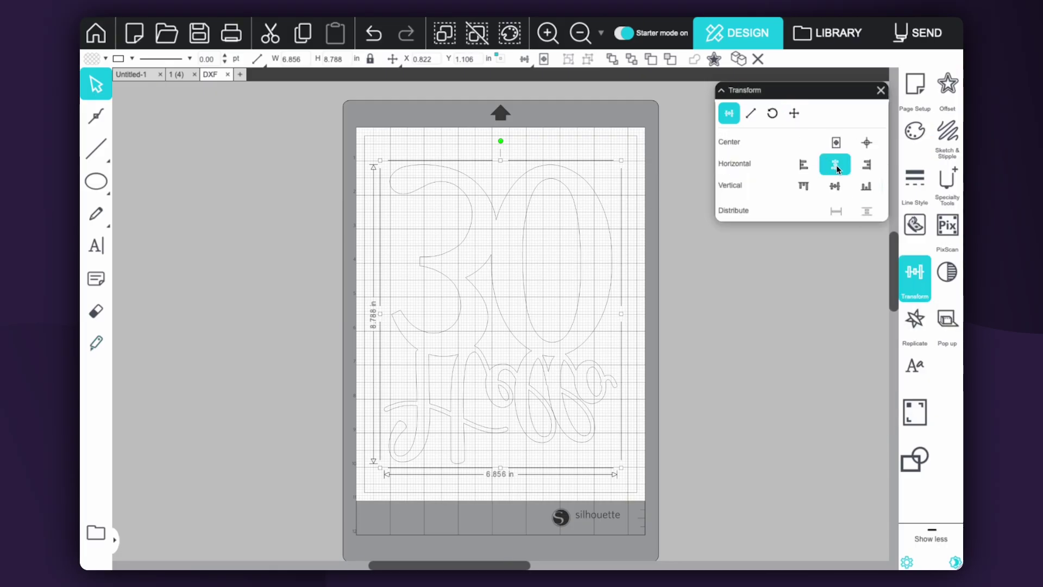
pyautogui.click(772, 113)
pyautogui.click(817, 159)
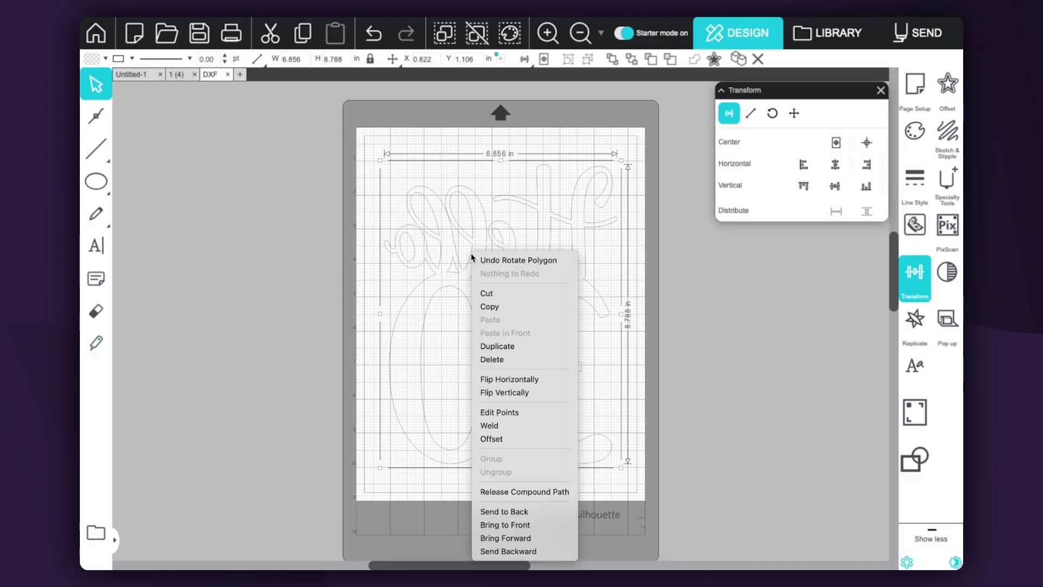
pyautogui.rightClick(472, 253)
pyautogui.click(499, 380)
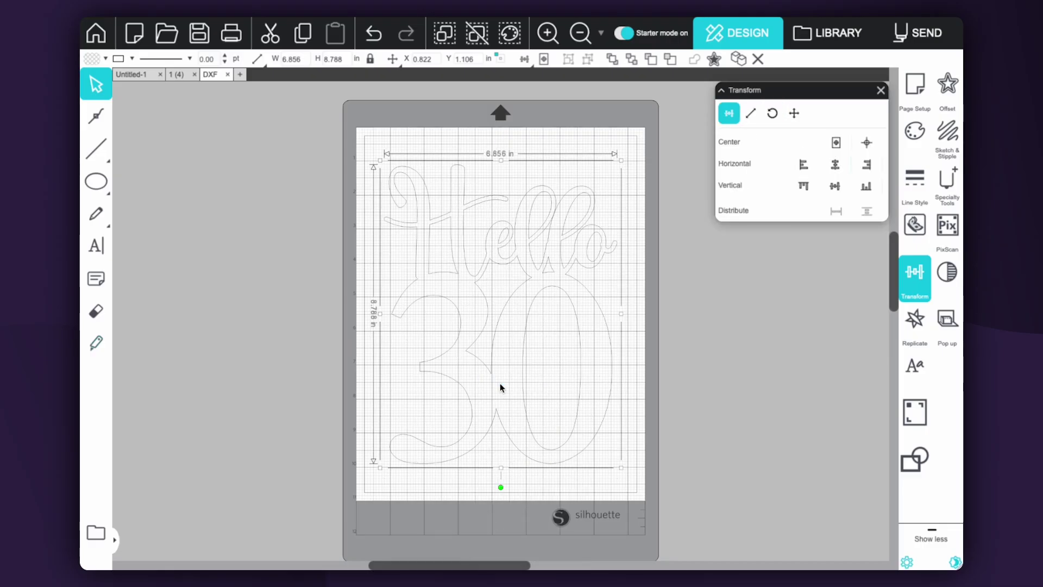
# Step: Inspect the edit points of the Hello 30 outline, leaving its shape as it is
pyautogui.click(625, 390)
pyautogui.click(614, 384)
pyautogui.doubleClick(595, 435)
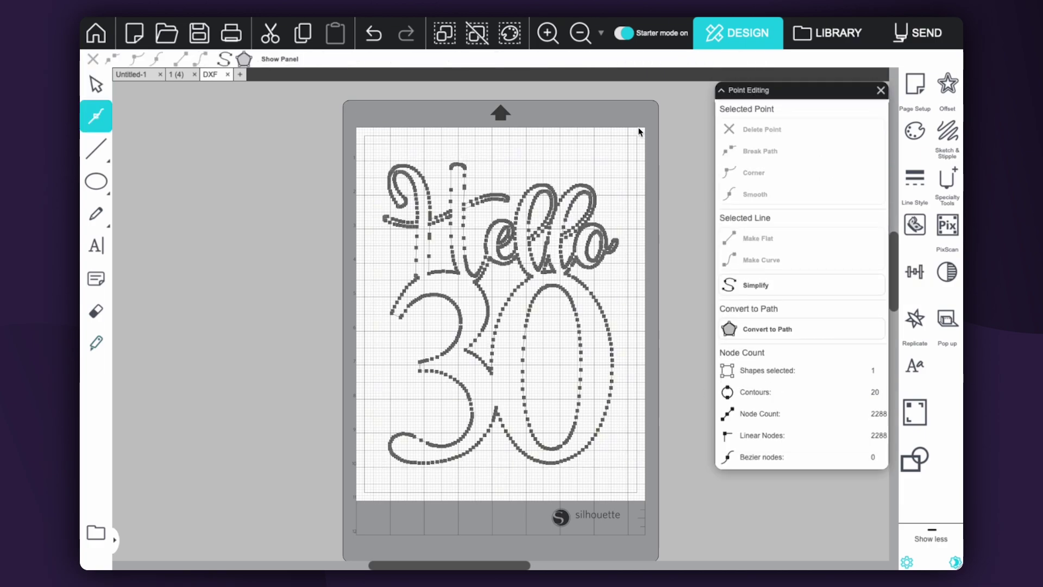
pyautogui.click(685, 207)
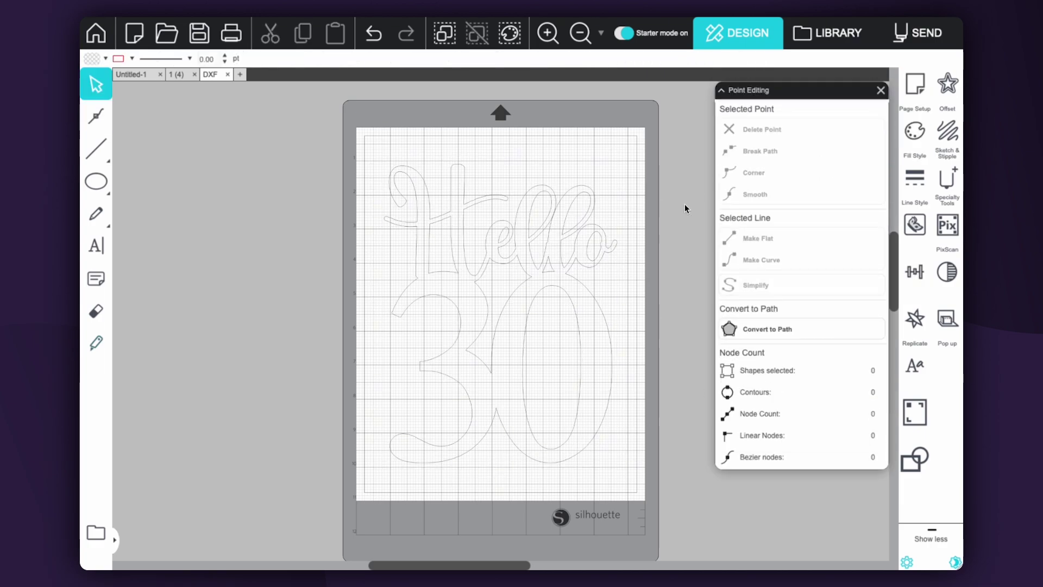
# Step: Fill the Hello 30 artwork with the recently used red
pyautogui.click(516, 253)
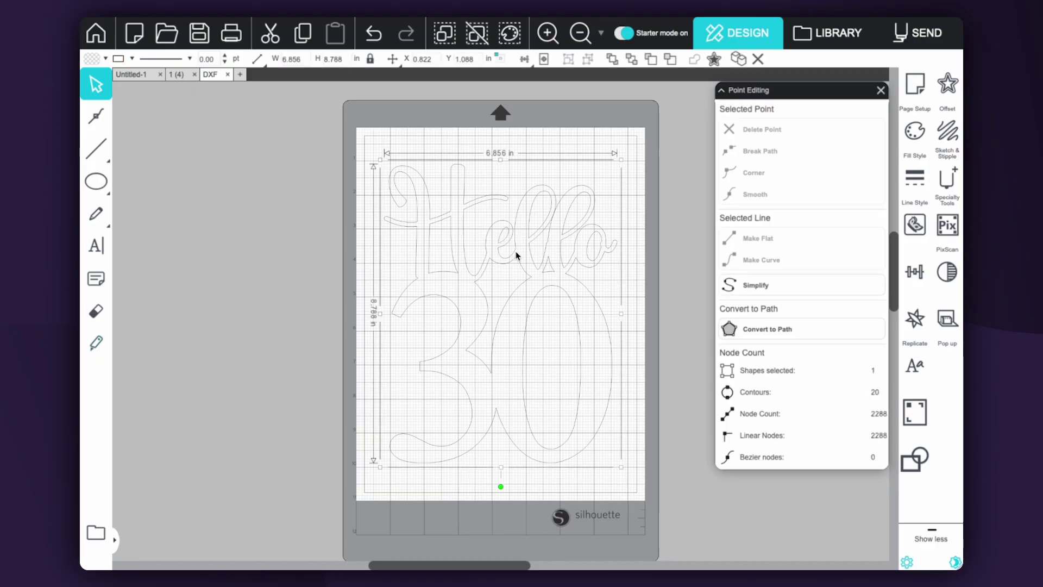
pyautogui.click(915, 133)
pyautogui.click(757, 152)
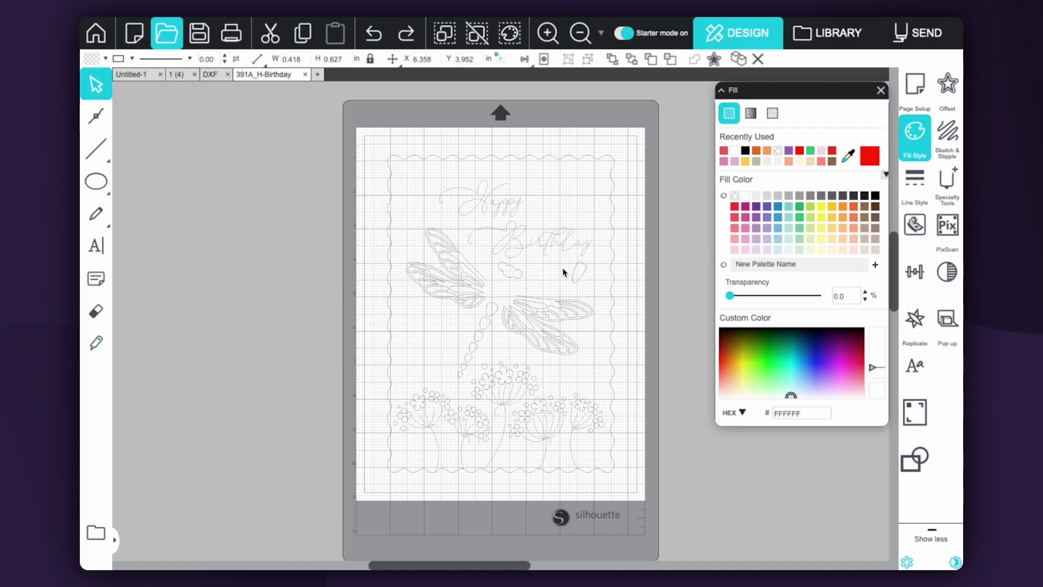
# Step: Move the loose oval segment onto the dragonfly's body in the birthday design and select the dragonfly's wings
pyautogui.moveTo(585, 284); pyautogui.dragTo(506, 296)
pyautogui.click(505, 296)
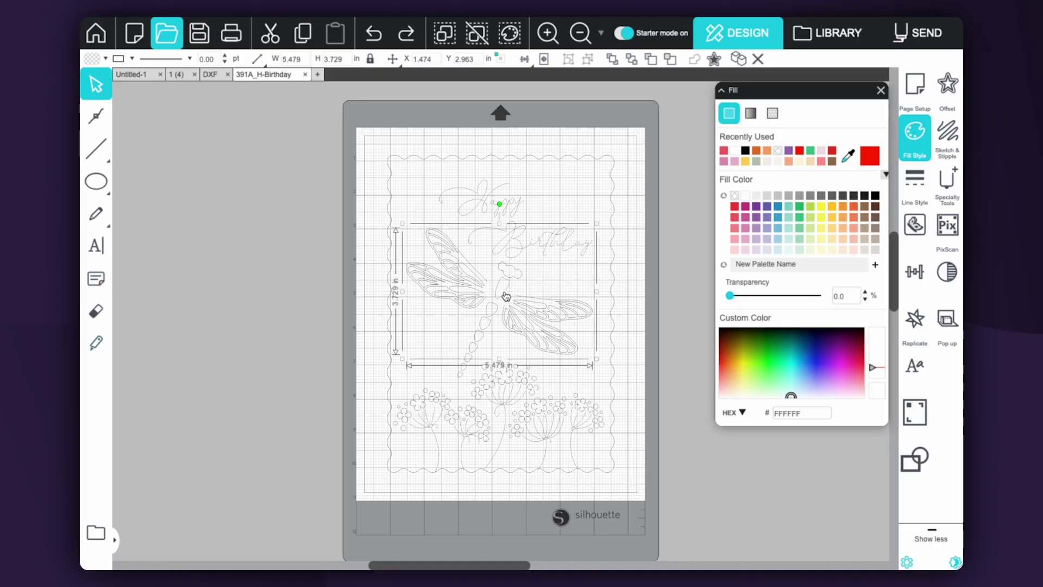
# Step: Try moving the wavy border aside and deleting it, and undo those changes
pyautogui.click(612, 193)
pyautogui.moveTo(612, 196); pyautogui.dragTo(512, 167)
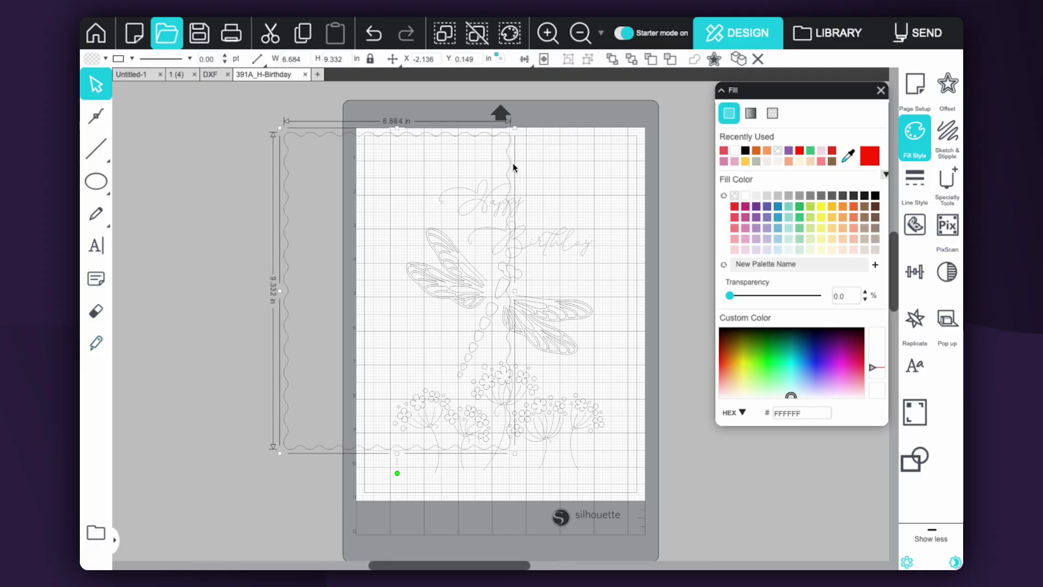
pyautogui.press('Delete')
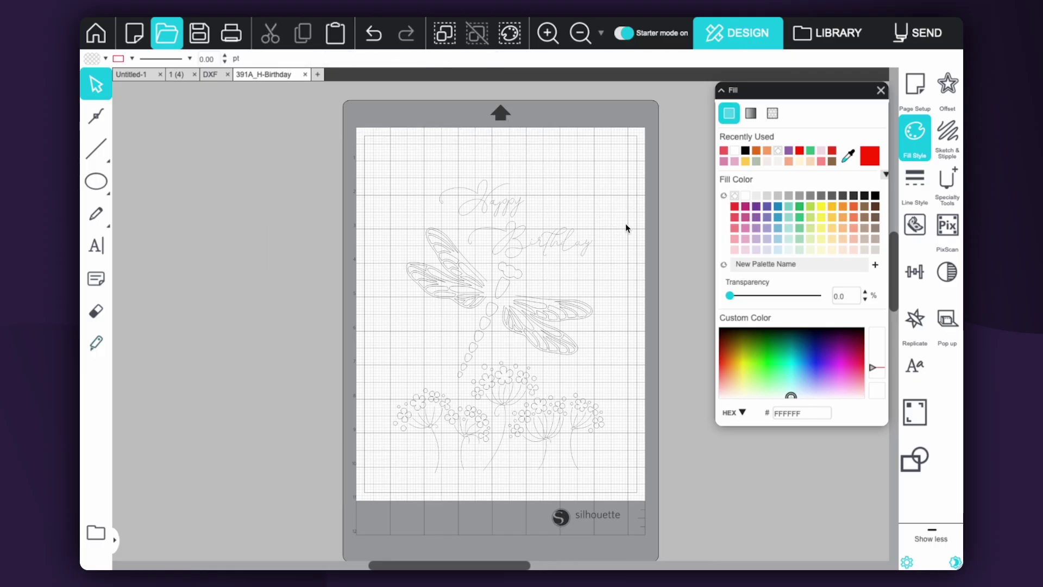
pyautogui.hotkey('ctrl', 'z')
pyautogui.hotkey('ctrl', 'z')
pyautogui.hotkey('ctrl', 'z')
# Step: Select individual flower shapes in the birthday design, and delete all of its artwork
pyautogui.click(656, 419)
pyautogui.click(540, 440)
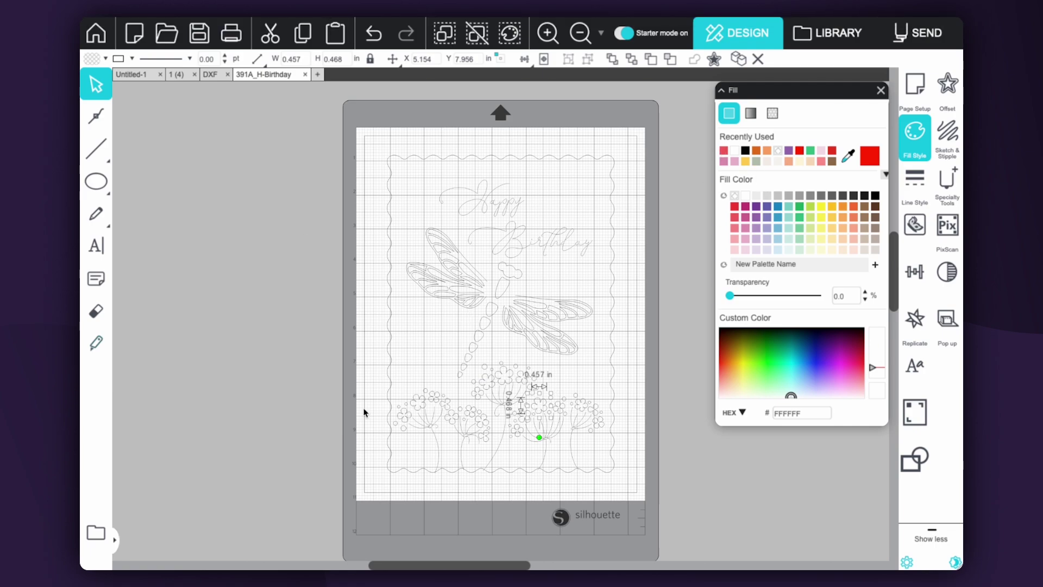
pyautogui.click(414, 408)
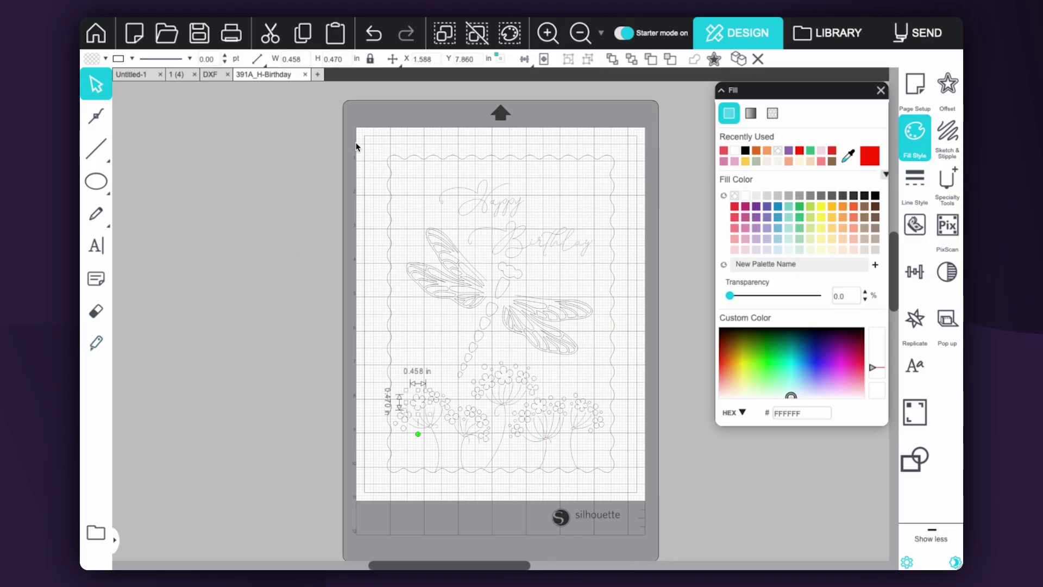
pyautogui.hotkey('ctrl', 'a')
pyautogui.press('Delete')
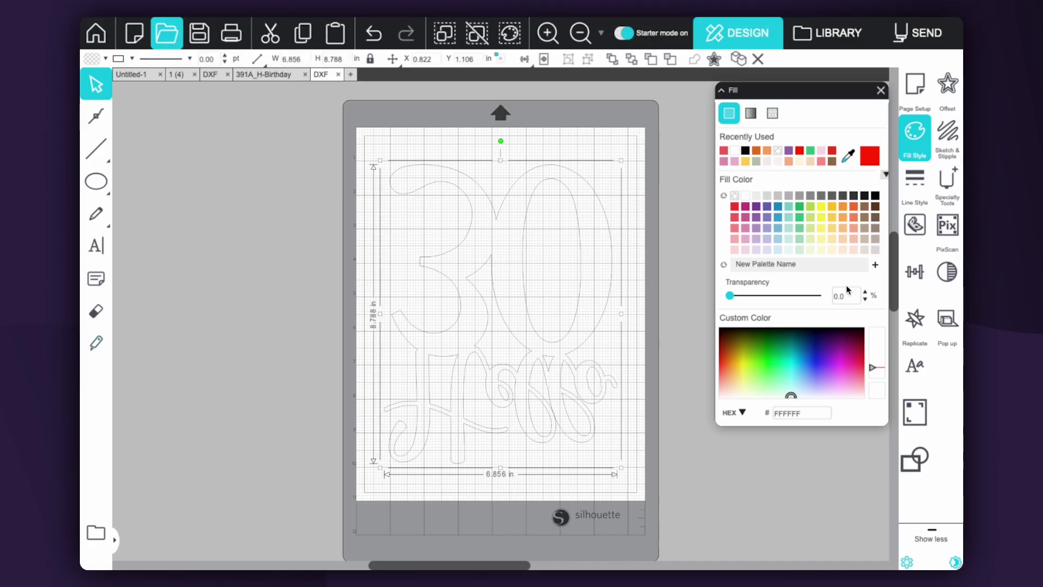
# Step: Flip the Hello 30 artwork upright and shrink it to about 5.38 in wide by 6.90 in high
pyautogui.rightClick(490, 330)
pyautogui.click(510, 466)
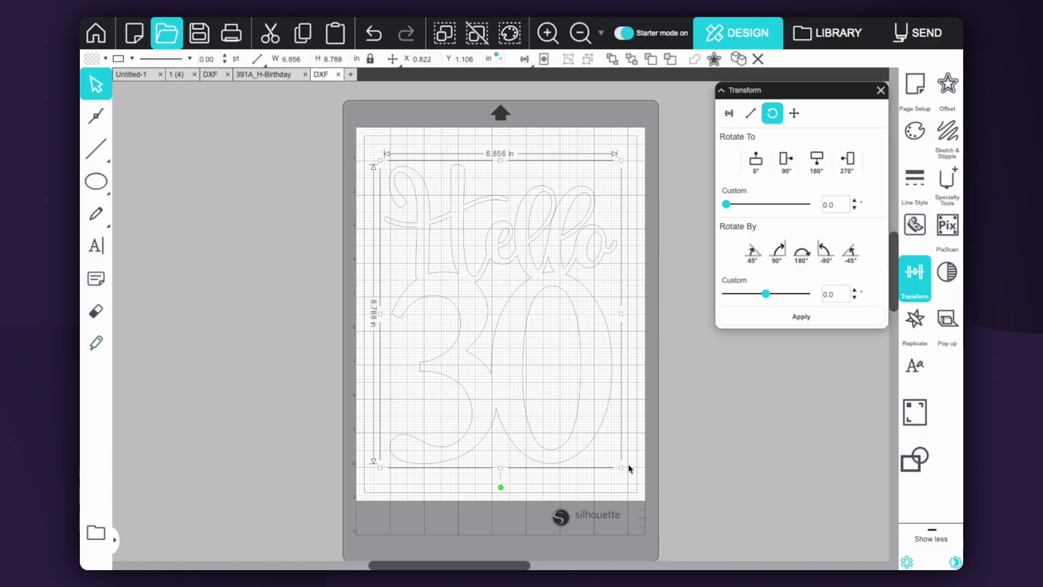
pyautogui.moveTo(621, 467)
pyautogui.mouseDown()
pyautogui.moveTo(561, 368)
pyautogui.moveTo(572, 403)
pyautogui.mouseUp()
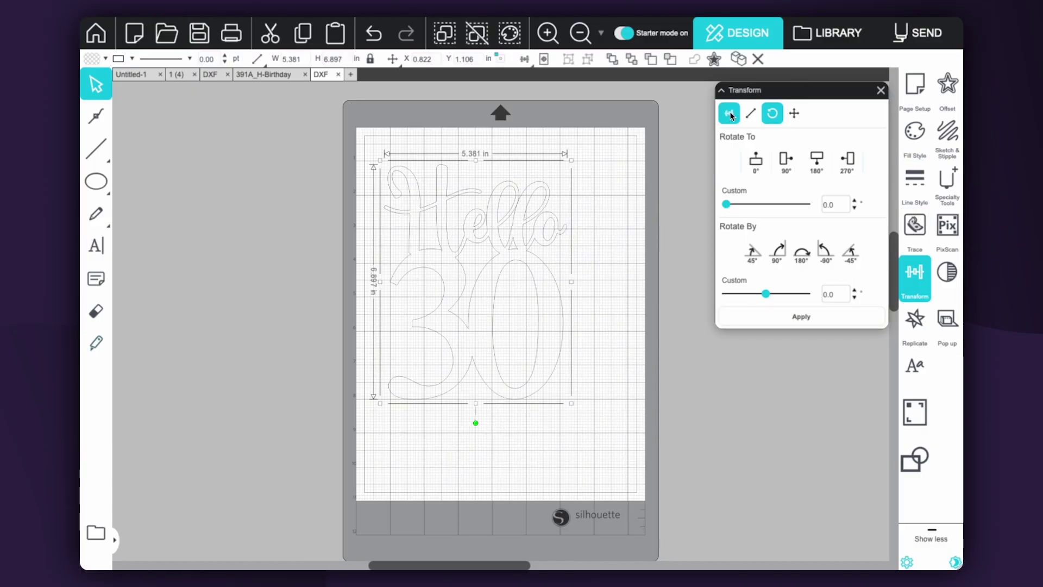
# Step: Scale the Hello 30 artwork by 50% and move it to the upper left area of the page
pyautogui.click(750, 114)
pyautogui.click(777, 145)
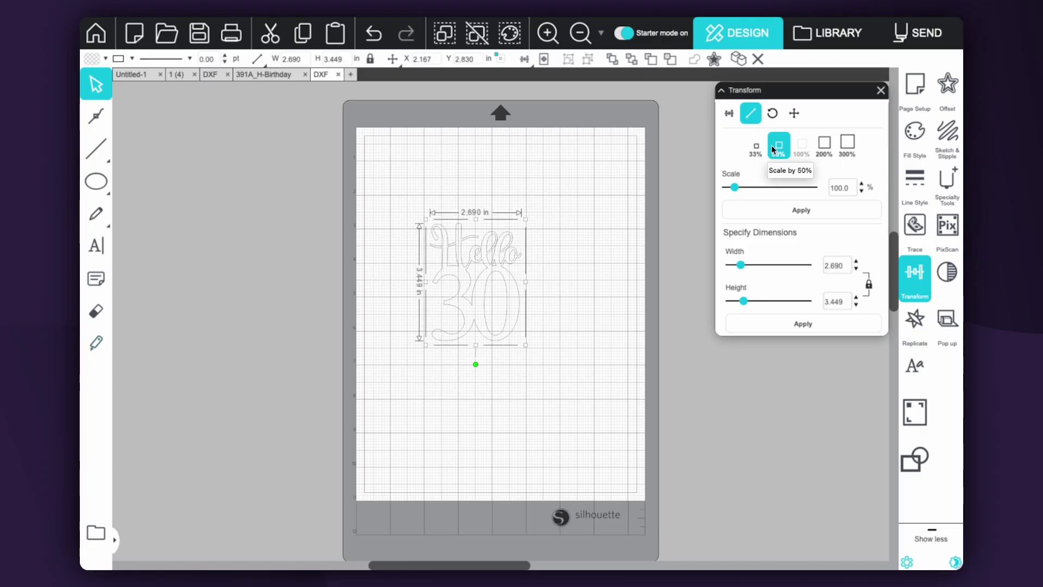
pyautogui.click(614, 299)
pyautogui.moveTo(490, 289); pyautogui.dragTo(451, 220)
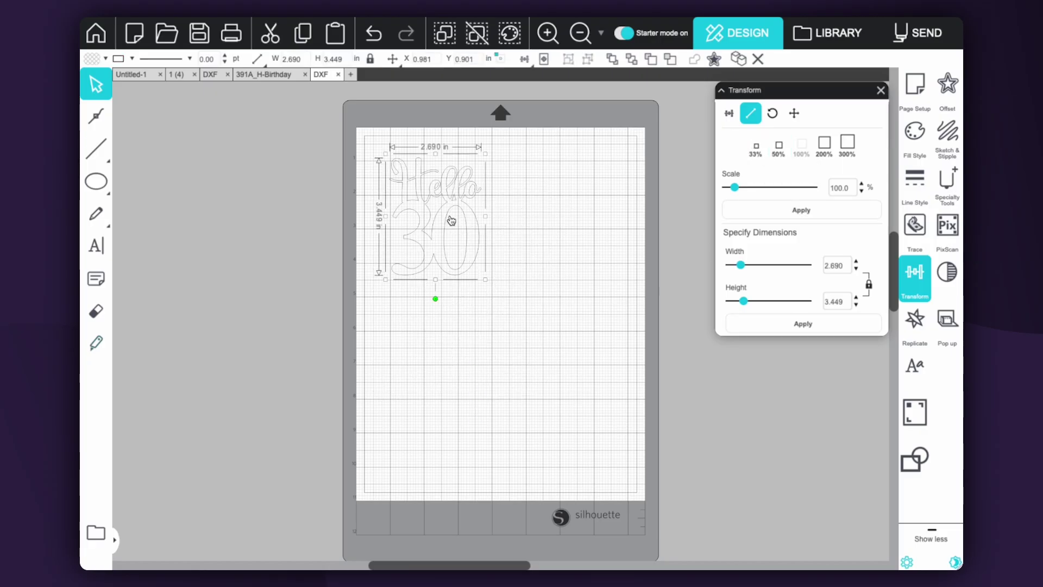
# Step: Shrink the Hello 30 artwork to about 1.96 in wide by 2.52 in high
pyautogui.moveTo(485, 278); pyautogui.dragTo(458, 247)
pyautogui.click(486, 270)
pyautogui.click(435, 207)
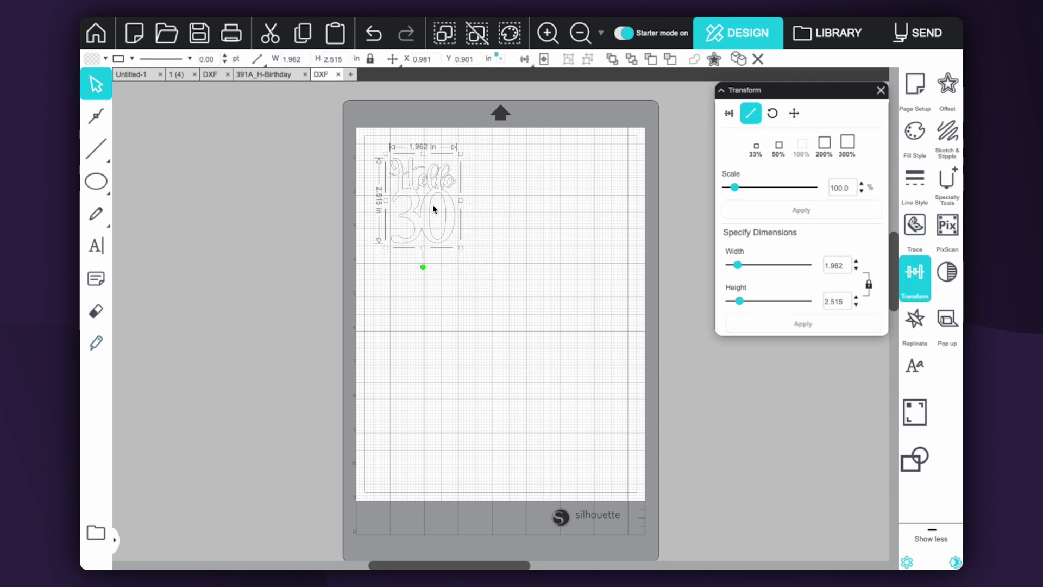
# Step: Fill the resized Hello 30 artwork with black
pyautogui.click(914, 134)
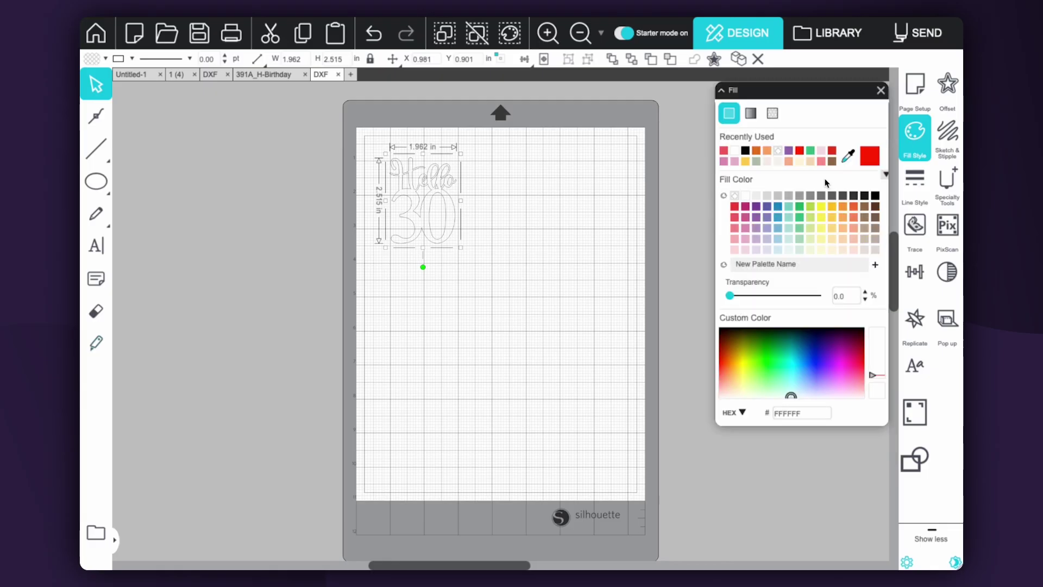
pyautogui.click(745, 150)
pyautogui.click(530, 223)
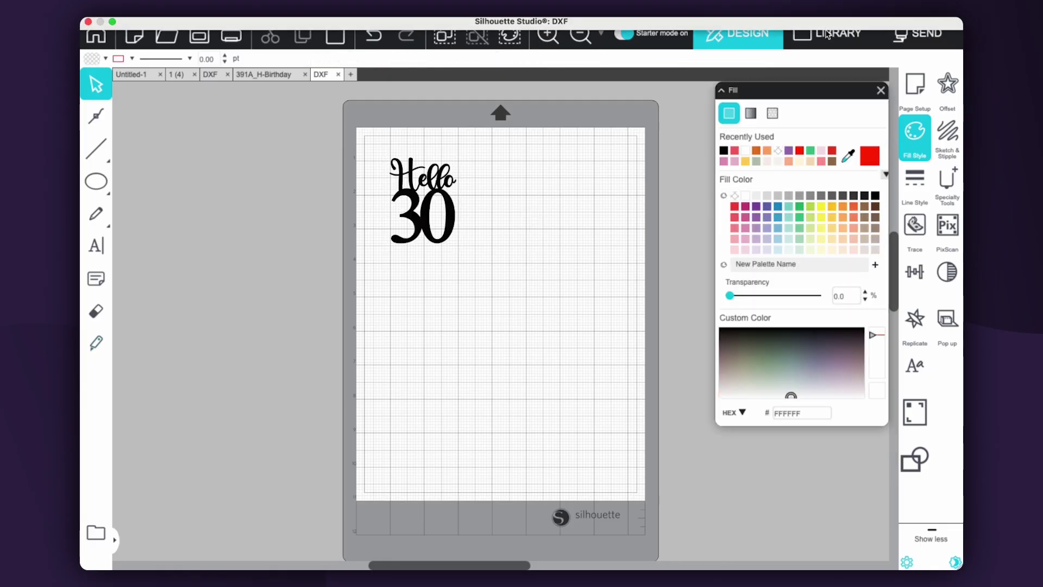
# Step: Prepare the design for sending and connect to the Portrait 4 cutting machine
pyautogui.click(918, 33)
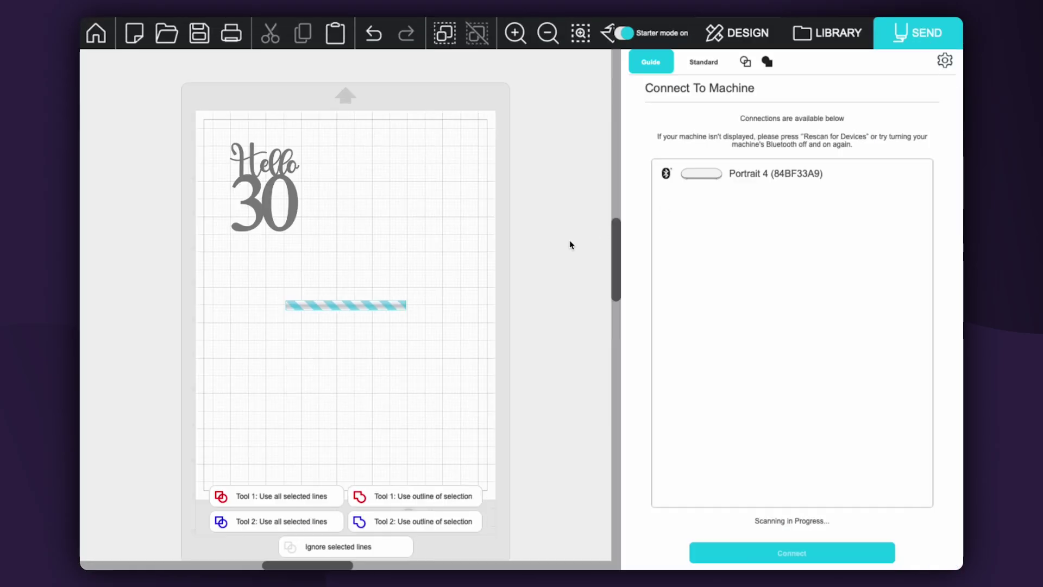
pyautogui.click(732, 185)
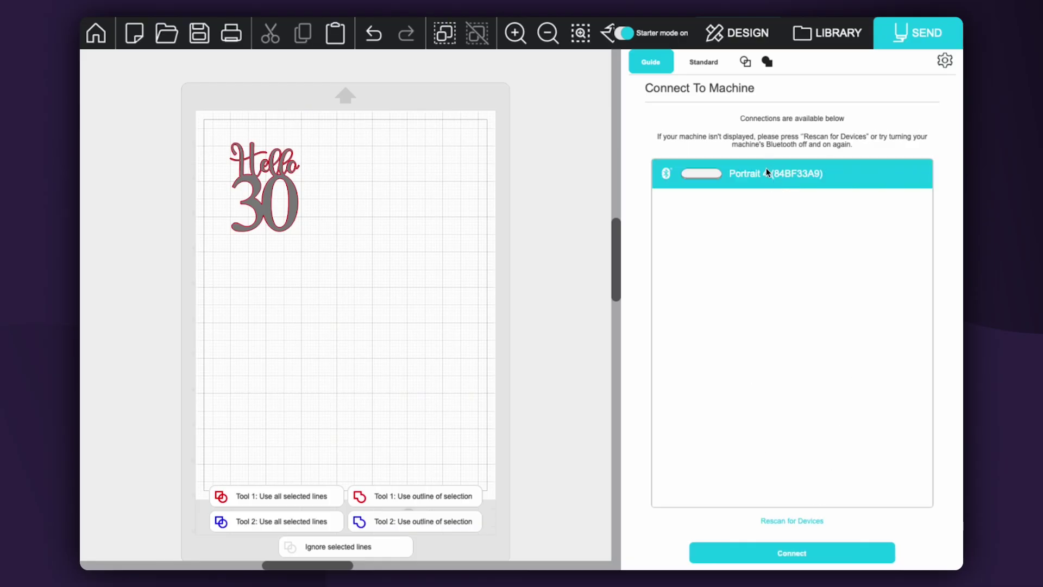
pyautogui.click(771, 549)
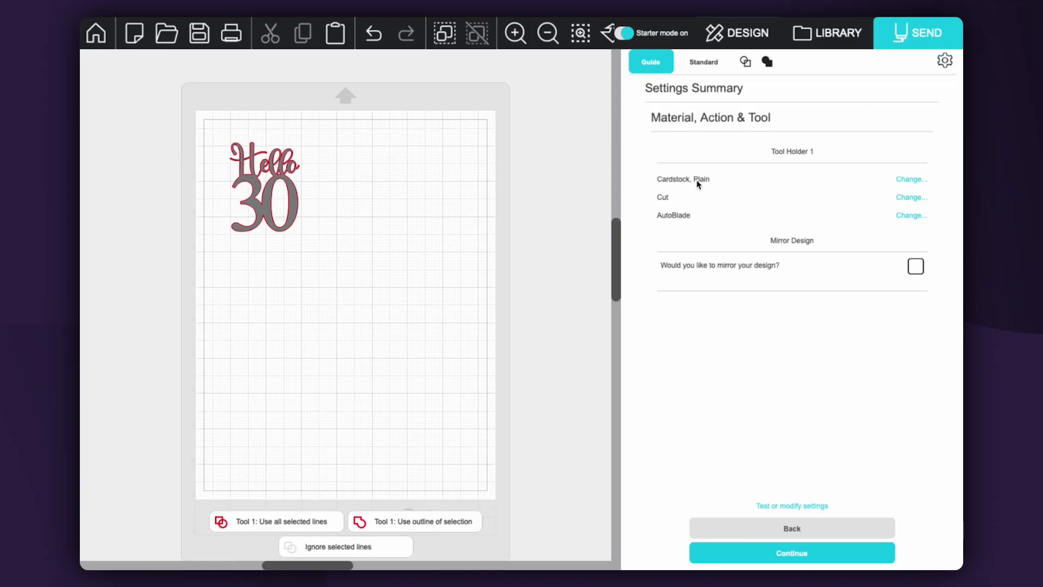
# Step: Review the cut settings in the Standard, Cut by Line Color and Cut by Fill Color modes
pyautogui.click(693, 64)
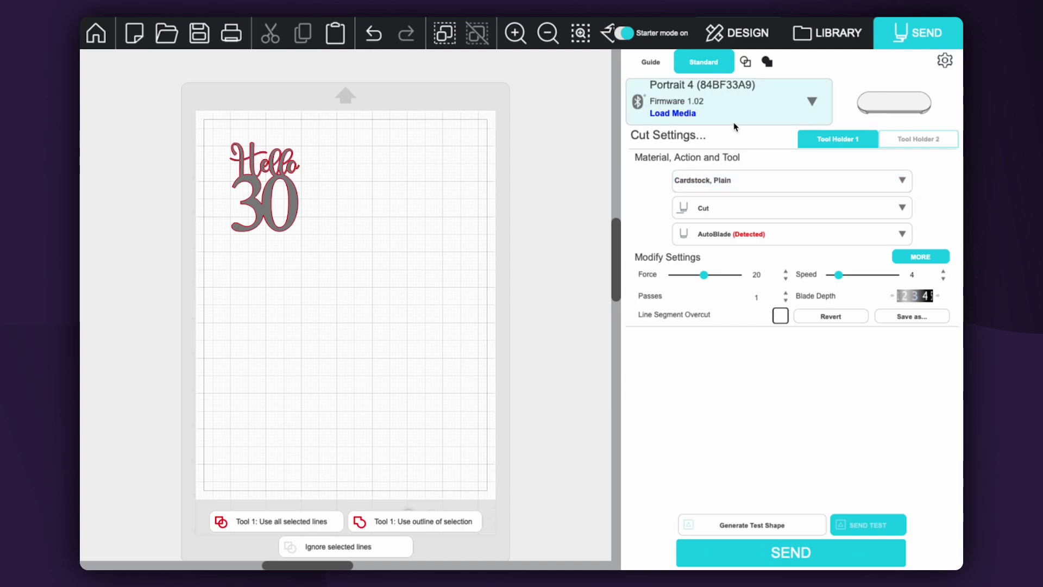
pyautogui.click(746, 62)
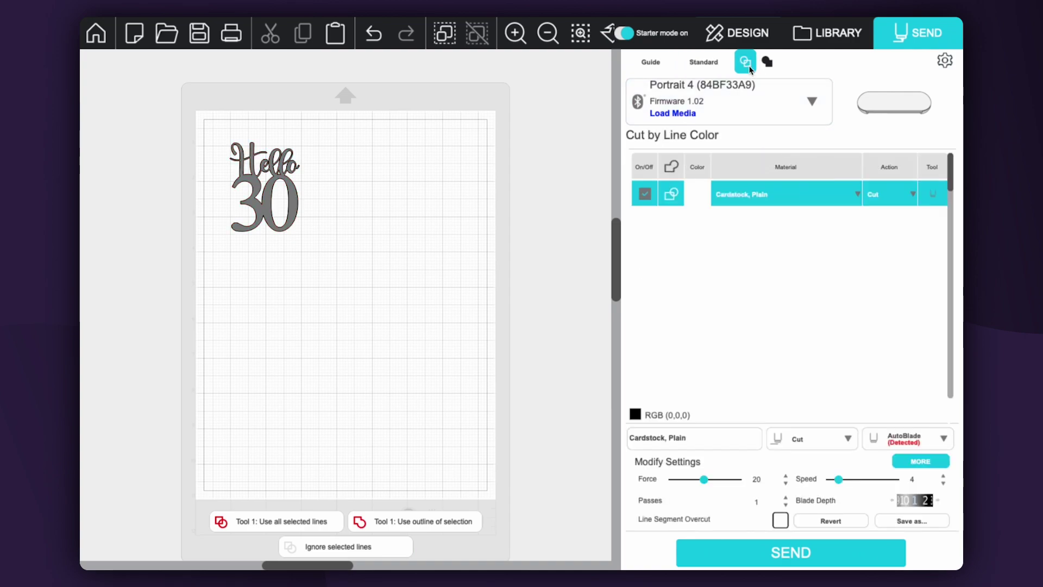
pyautogui.click(765, 64)
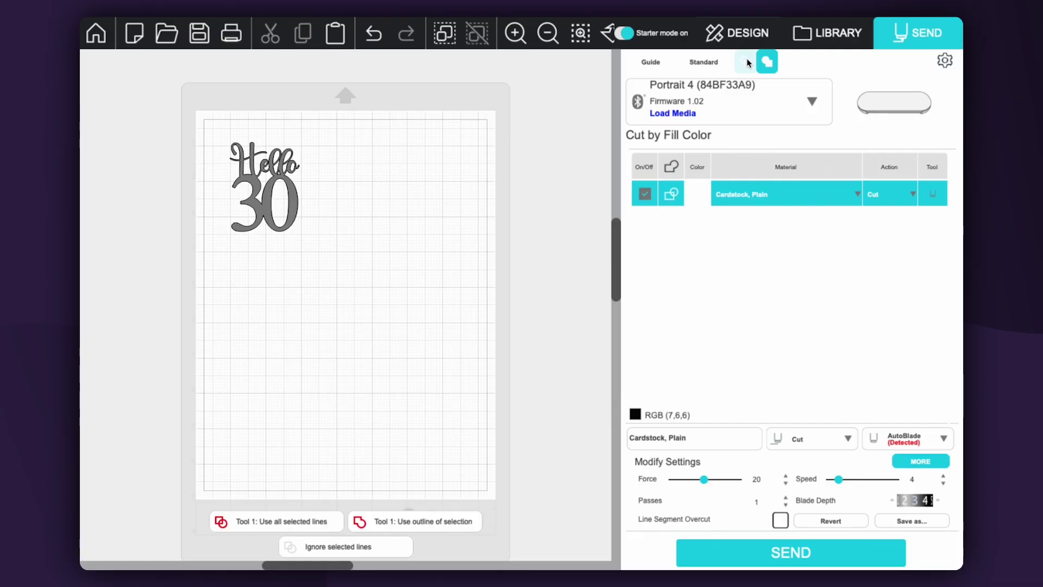
pyautogui.click(746, 62)
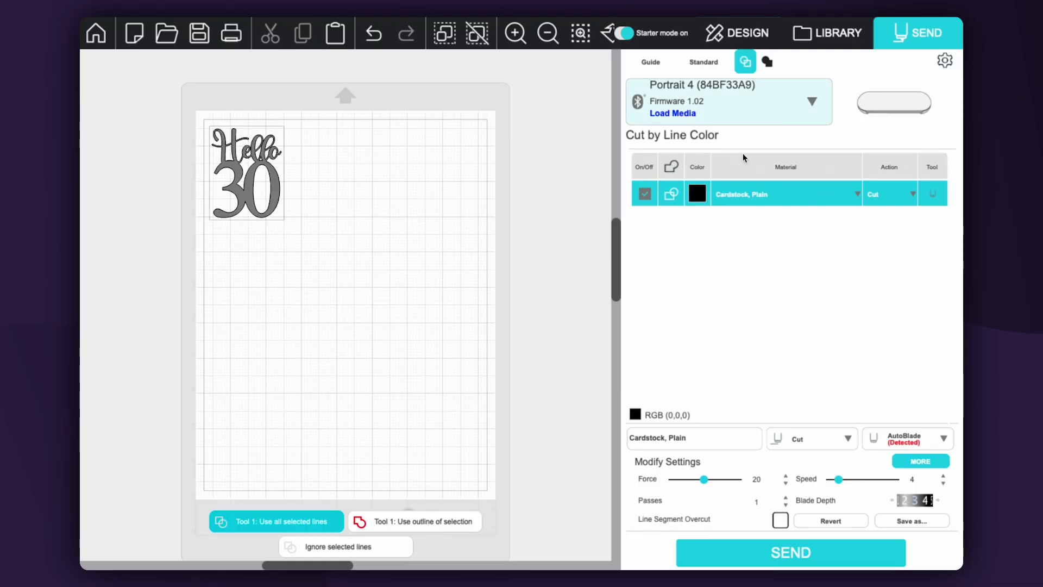
# Step: Choose Heat Transfer, Smooth as the cutting material in the Standard cut settings
pyautogui.click(706, 65)
pyautogui.click(724, 179)
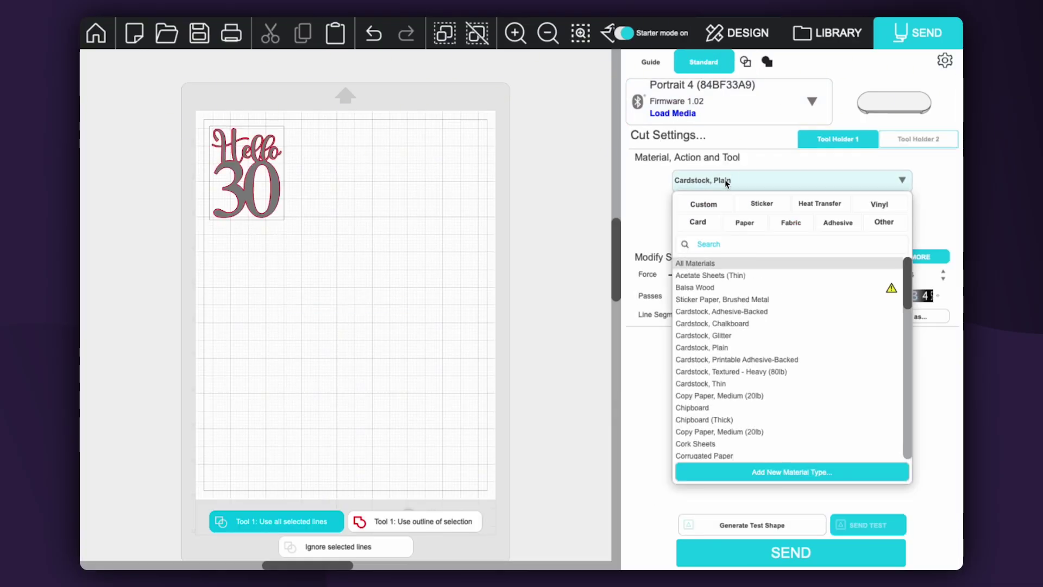
pyautogui.scroll(-10, 744, 411)
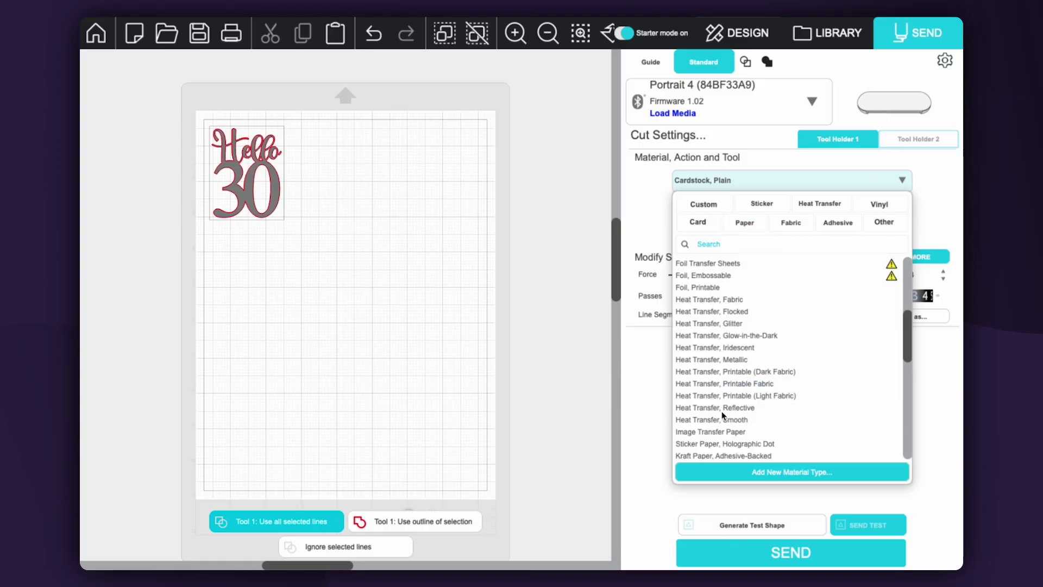
pyautogui.scroll(-3, 730, 404)
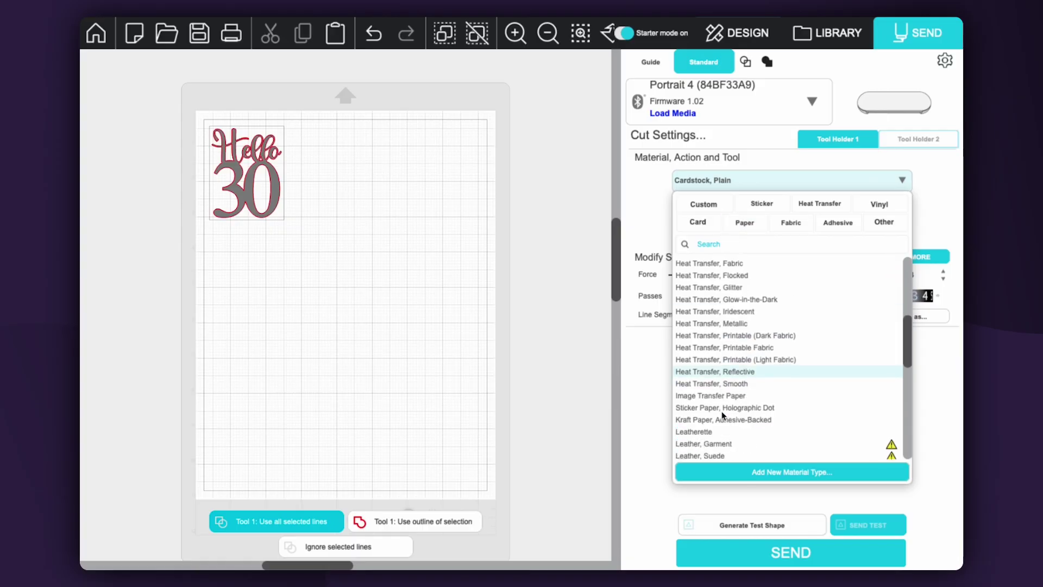
pyautogui.scroll(-5, 722, 415)
pyautogui.scroll(8, 722, 415)
pyautogui.scroll(-3, 723, 379)
pyautogui.click(724, 378)
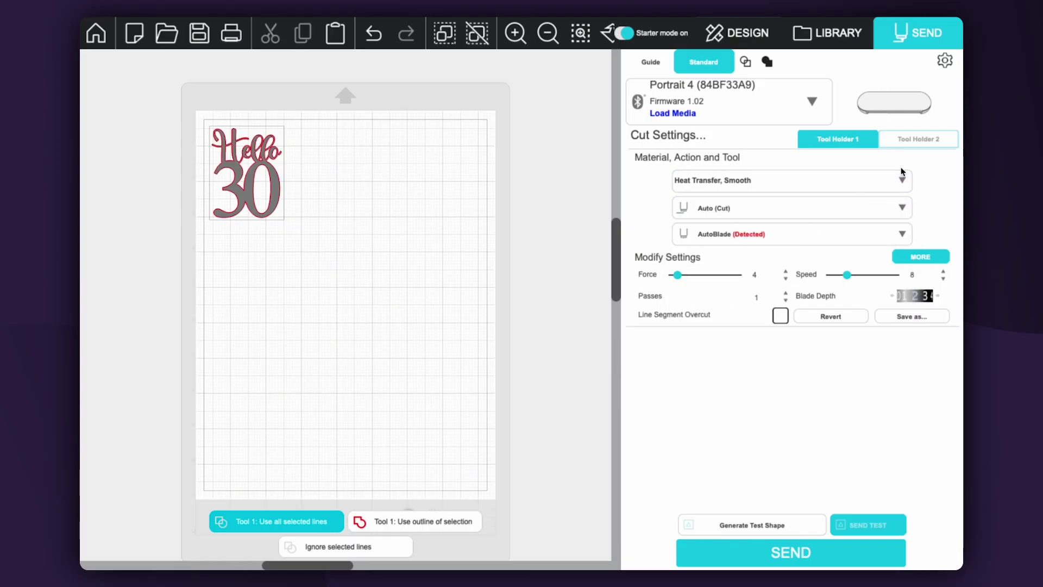
# Step: Set the cut force to 6, the passes to 2 and the blade depth to 4
pyautogui.click(785, 271)
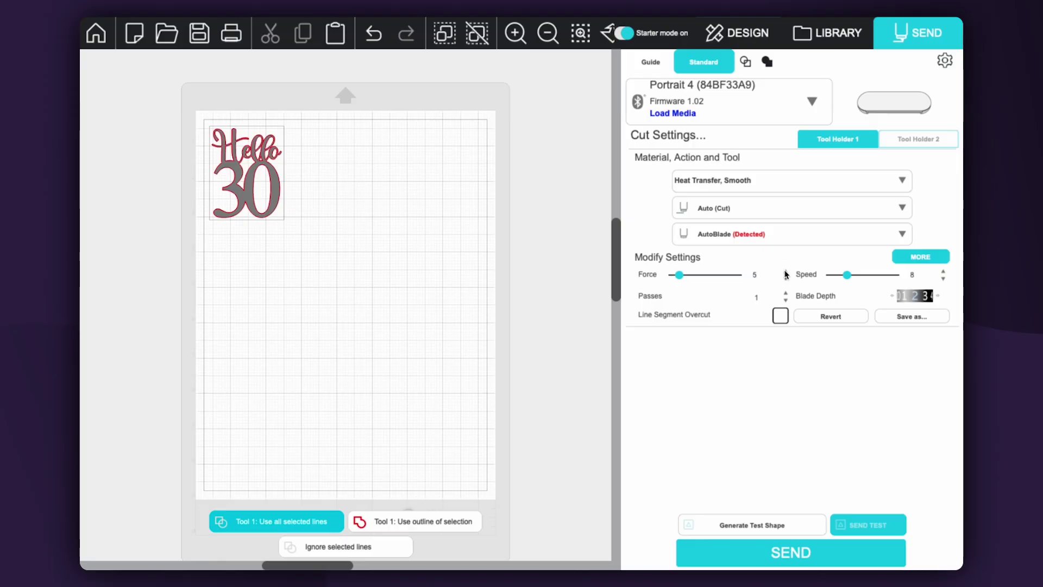
pyautogui.click(785, 272)
pyautogui.click(940, 295)
pyautogui.click(938, 295)
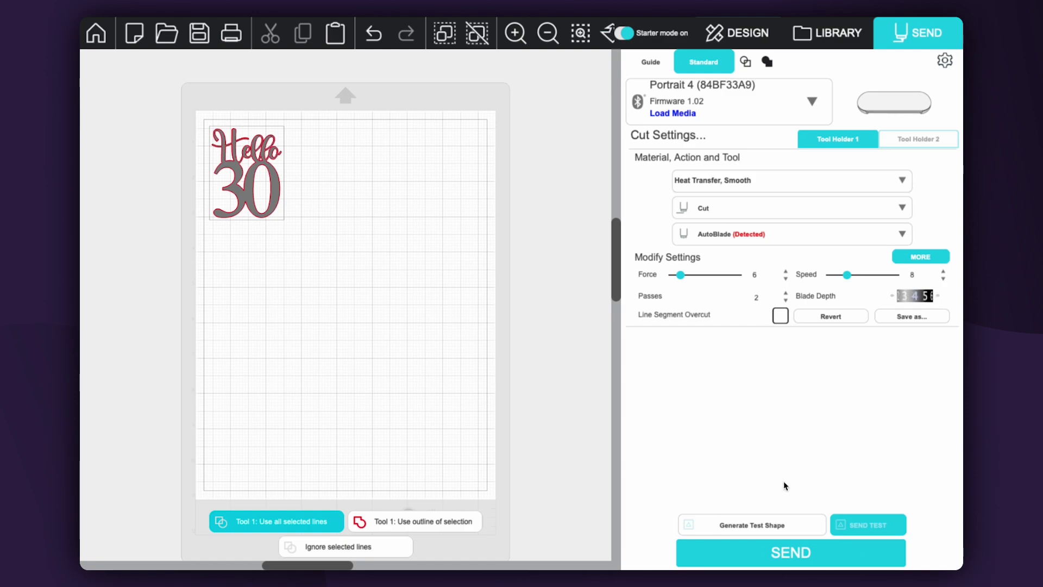
# Step: Generate a test shape near the page corner and reposition the Hello 30 artwork beside it
pyautogui.click(776, 526)
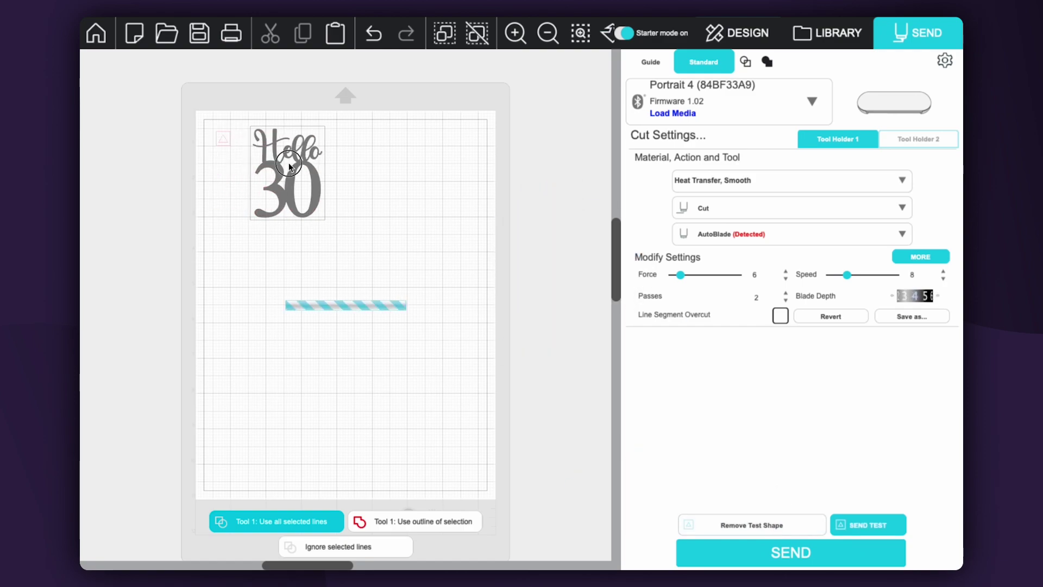
pyautogui.click(230, 144)
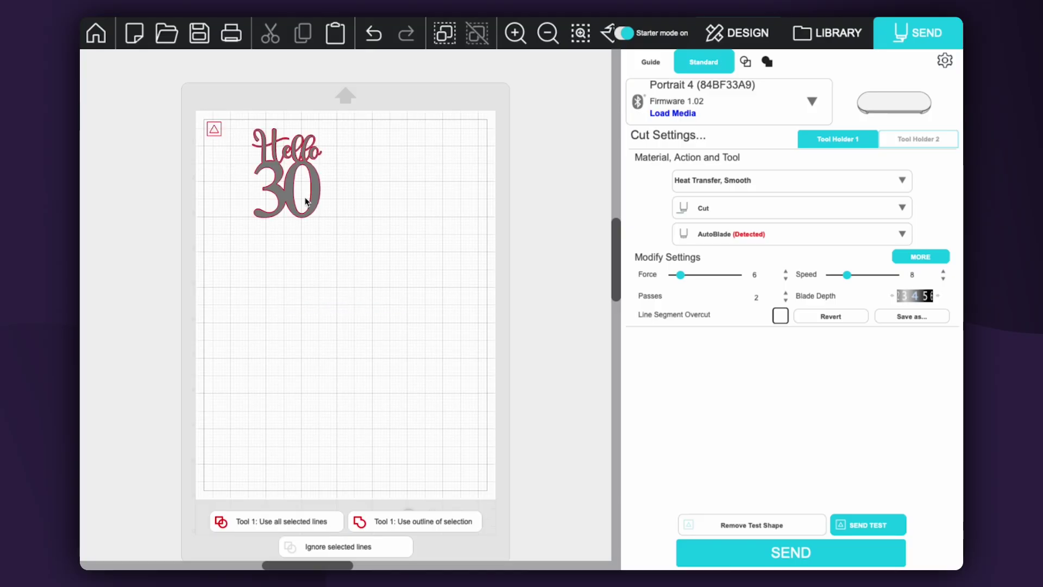
pyautogui.moveTo(308, 202); pyautogui.dragTo(285, 196)
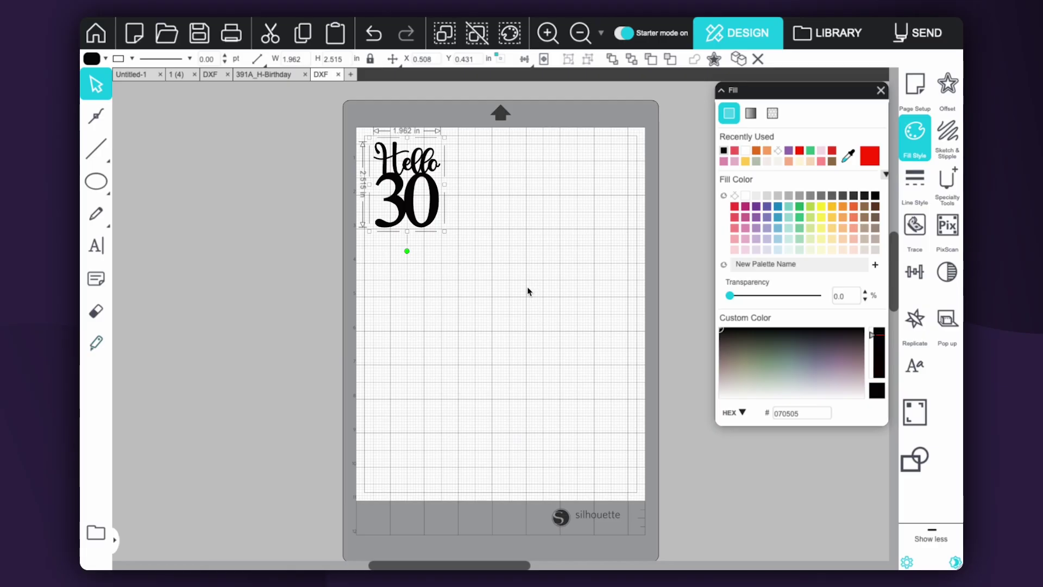
pyautogui.click(923, 33)
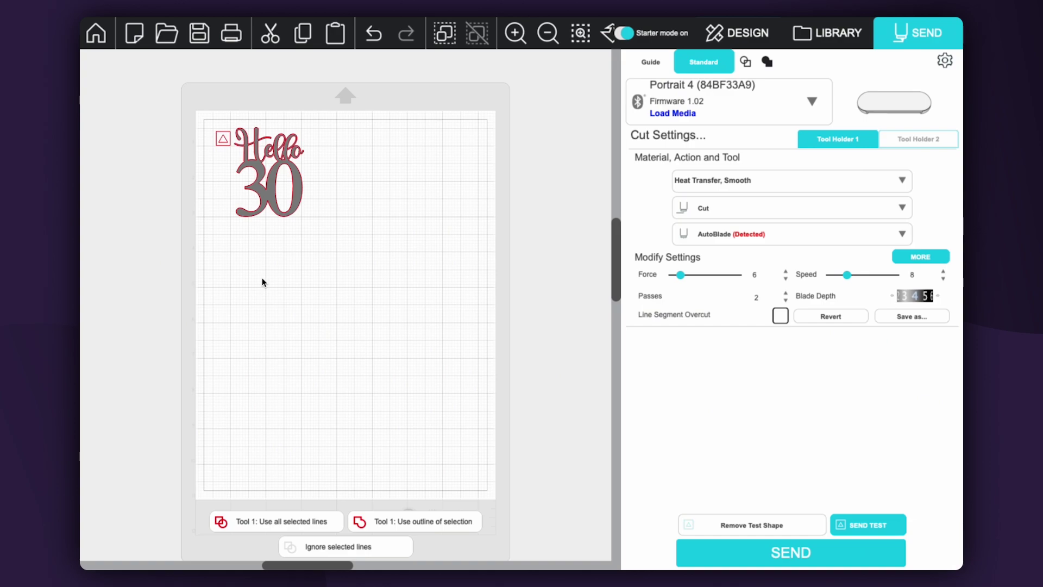
pyautogui.rightClick(270, 169)
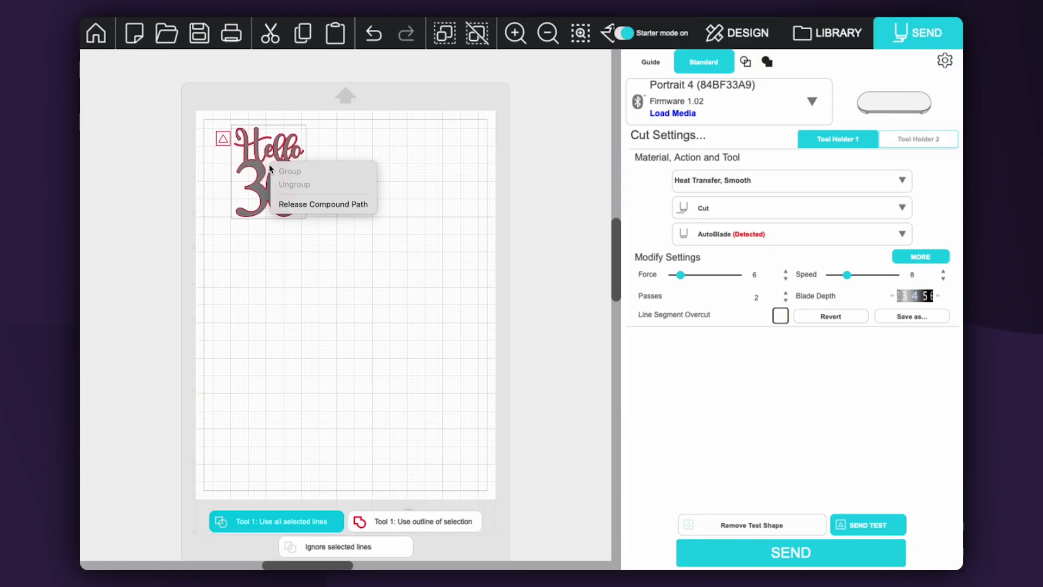
pyautogui.click(257, 201)
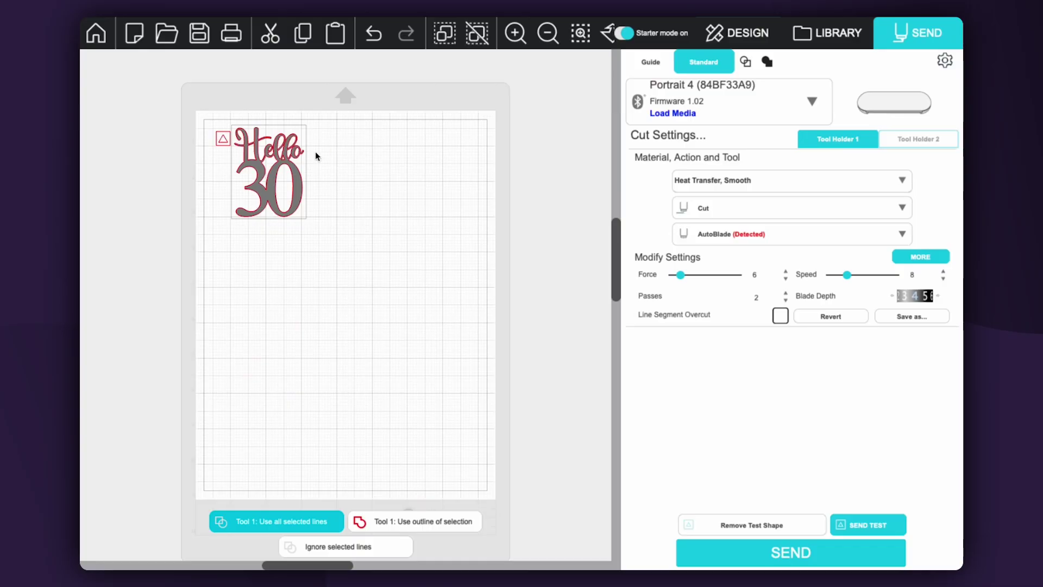
pyautogui.rightClick(288, 154)
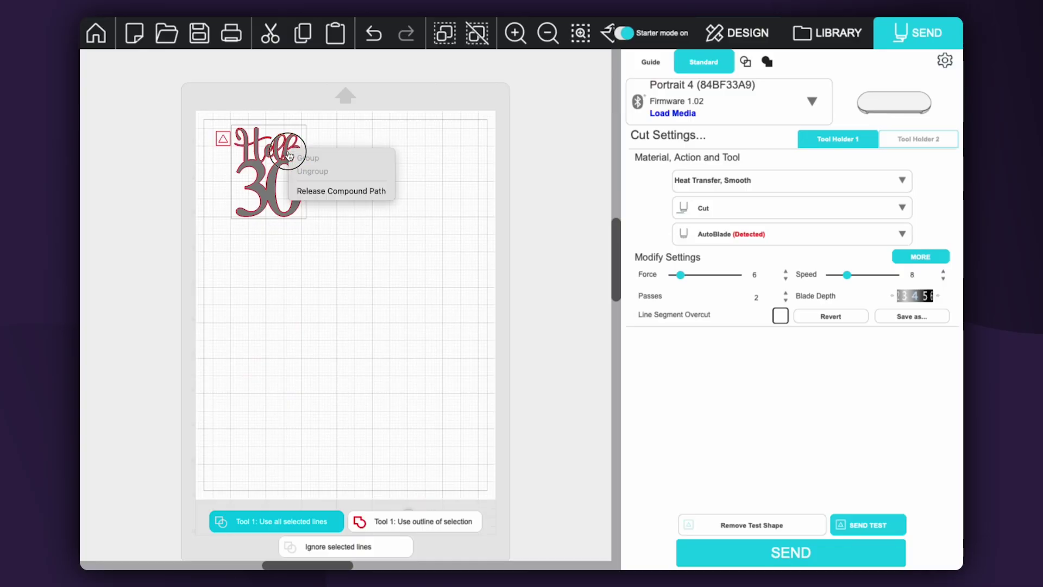
pyautogui.press('Escape')
# Step: Return to the design workspace and flip the Hello 30 artwork horizontally
pyautogui.click(737, 32)
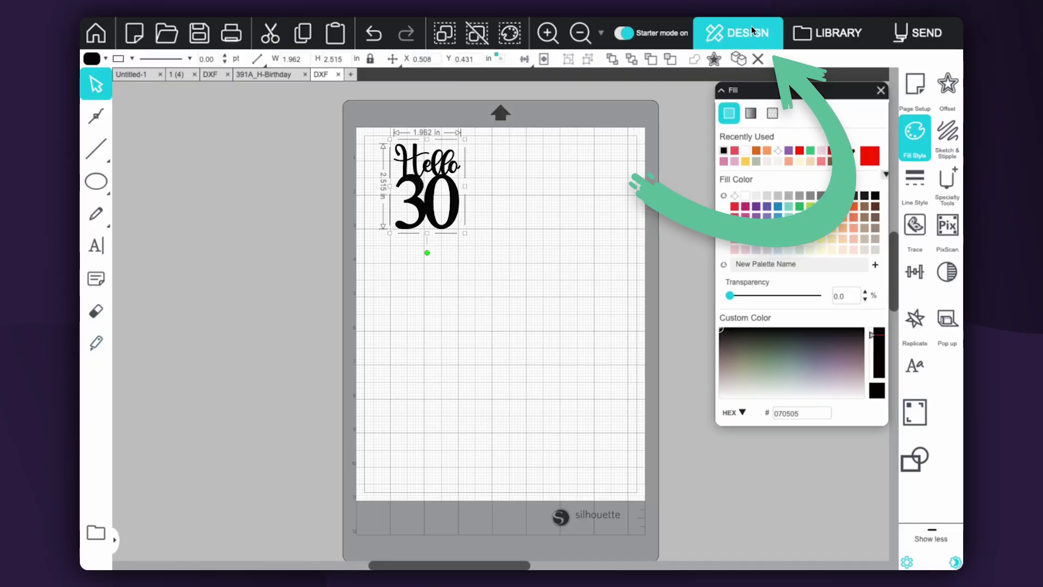
pyautogui.rightClick(440, 182)
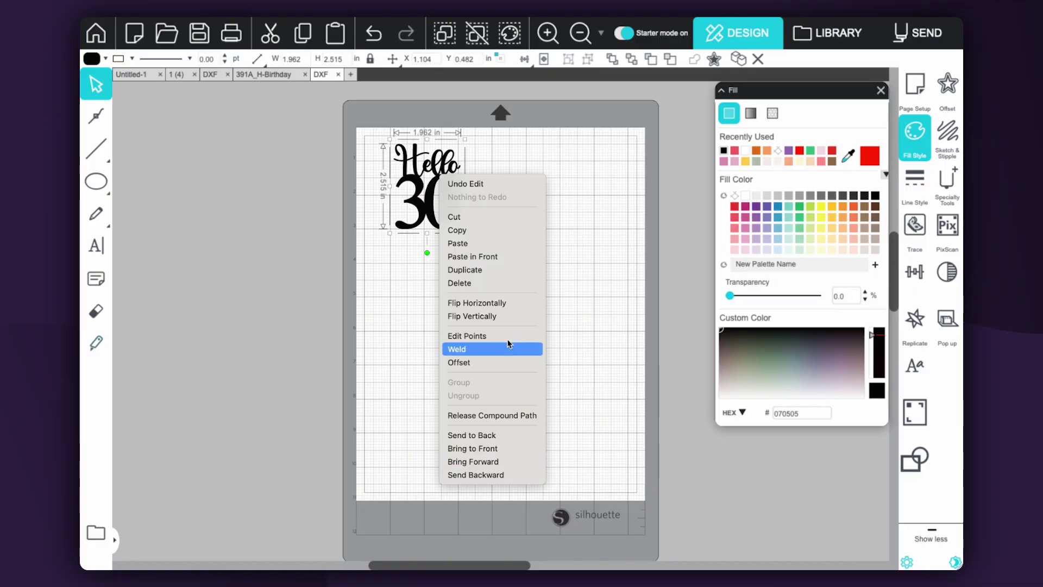
pyautogui.click(509, 302)
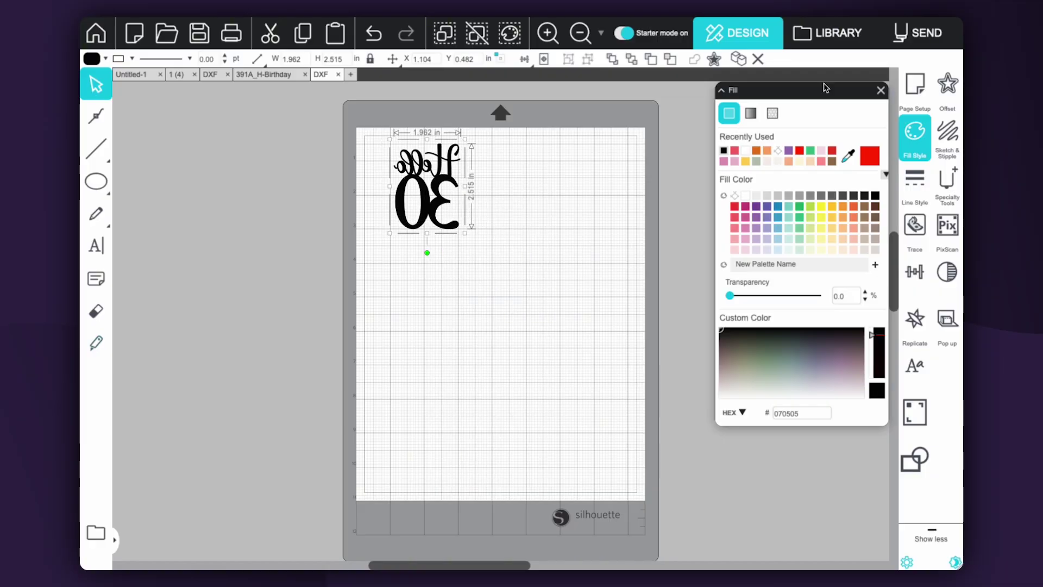
# Step: Return to sending, generate a test shape and move the mirrored Hello 30 artwork just below it
pyautogui.click(896, 25)
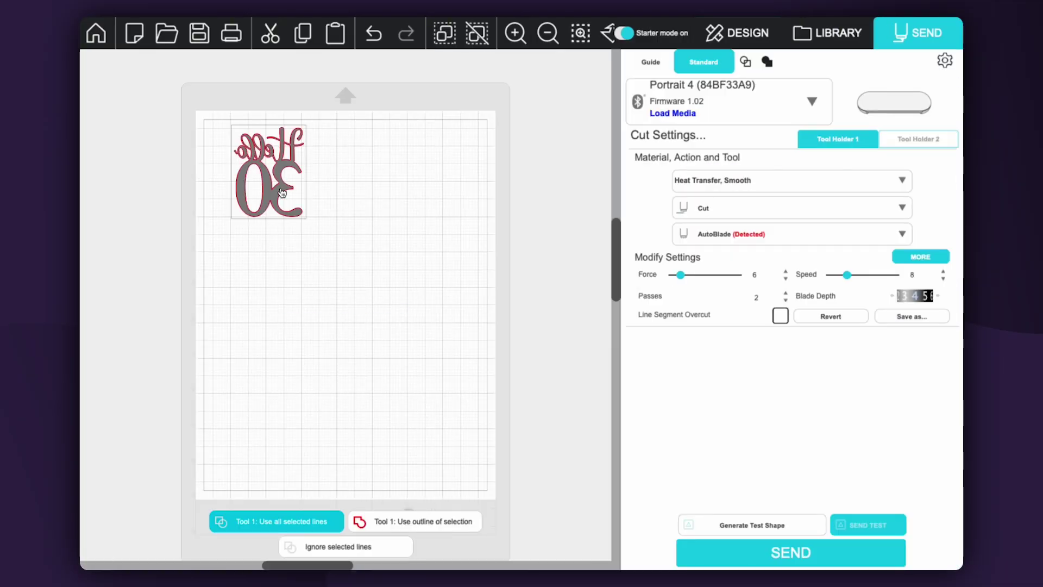
pyautogui.click(717, 524)
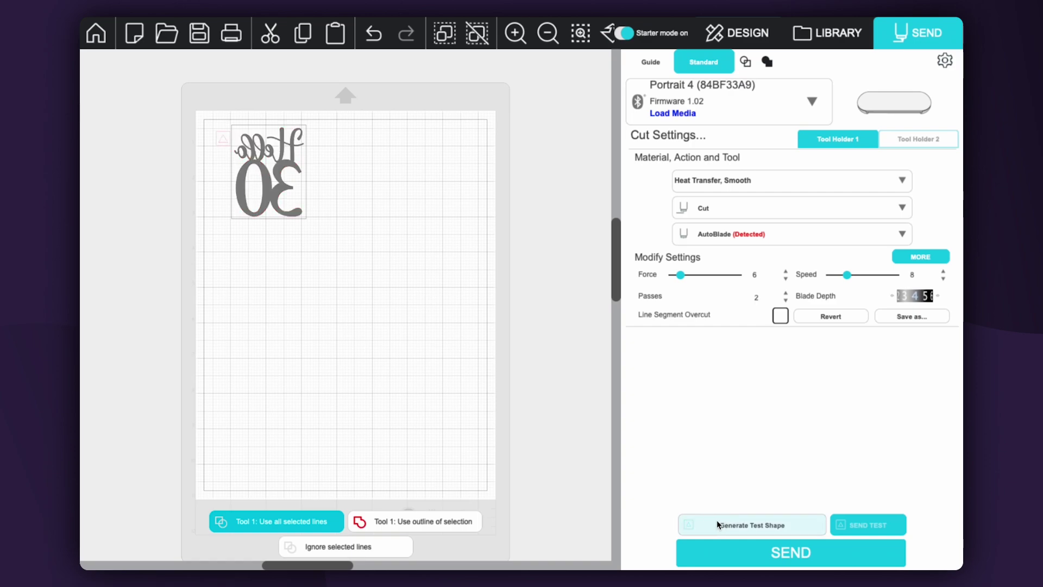
pyautogui.moveTo(277, 170)
pyautogui.mouseDown()
pyautogui.moveTo(263, 188)
pyautogui.moveTo(274, 161)
pyautogui.moveTo(266, 172)
pyautogui.mouseUp()
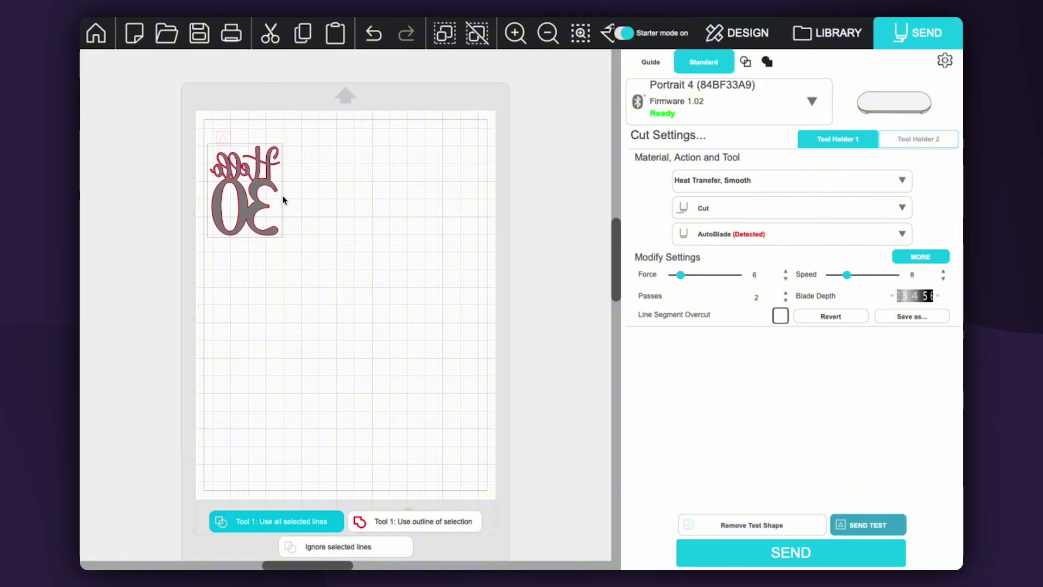
# Step: Start sending the design as-is and mark the AutoBlade as loaded in Tool Holder 1
pyautogui.click(763, 556)
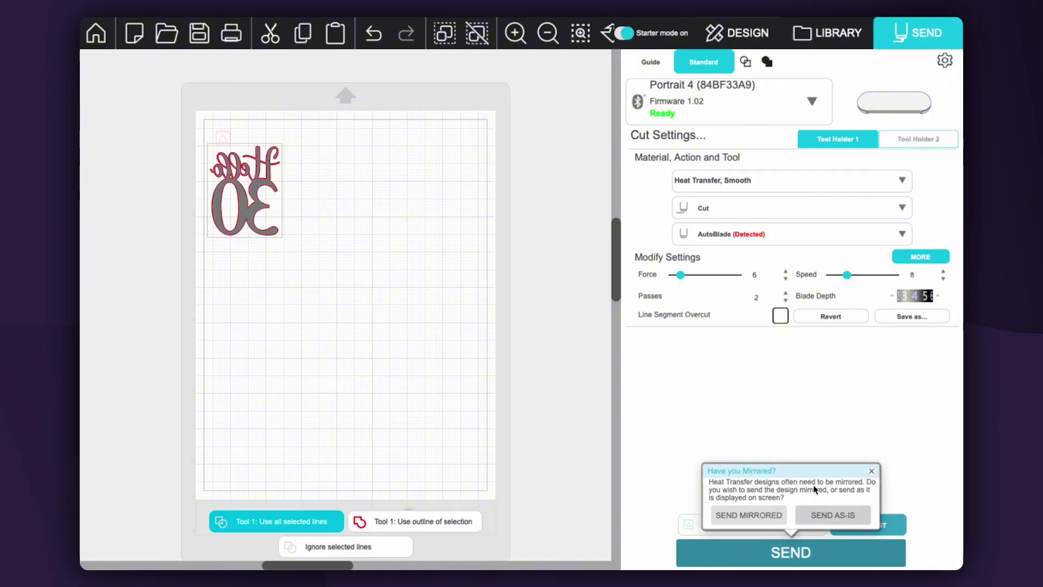
pyautogui.click(834, 515)
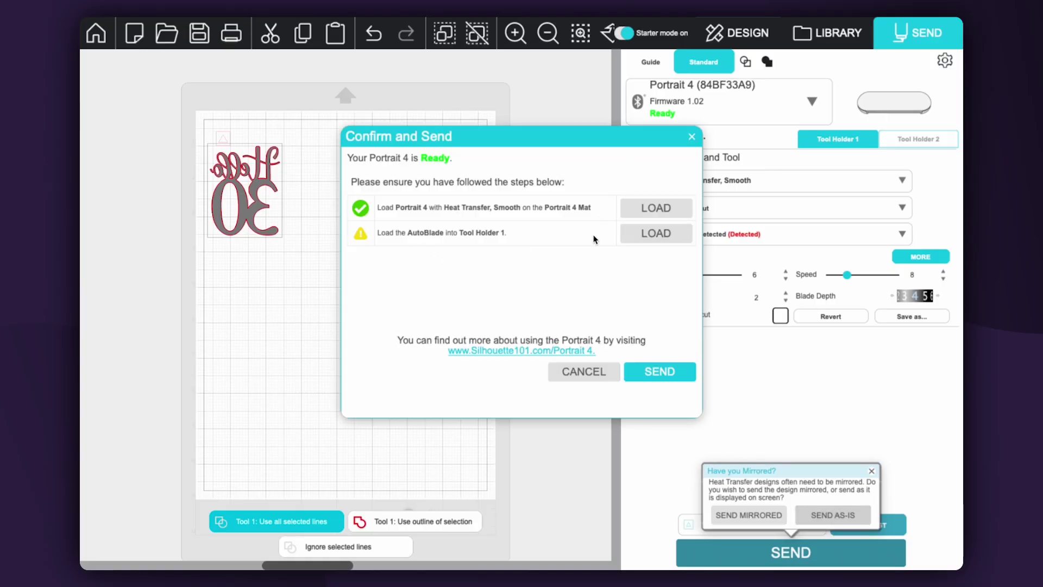
pyautogui.click(654, 233)
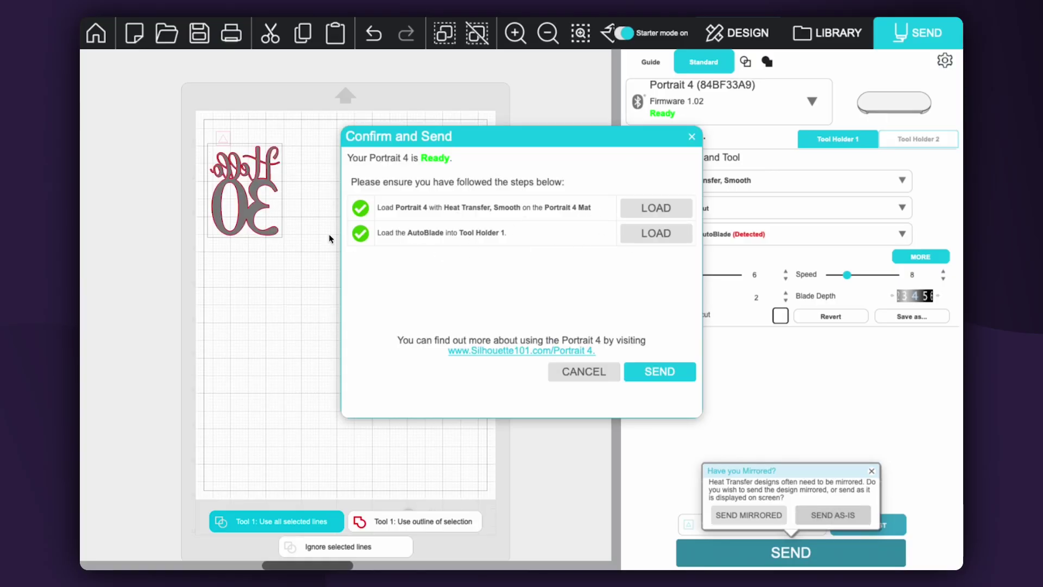